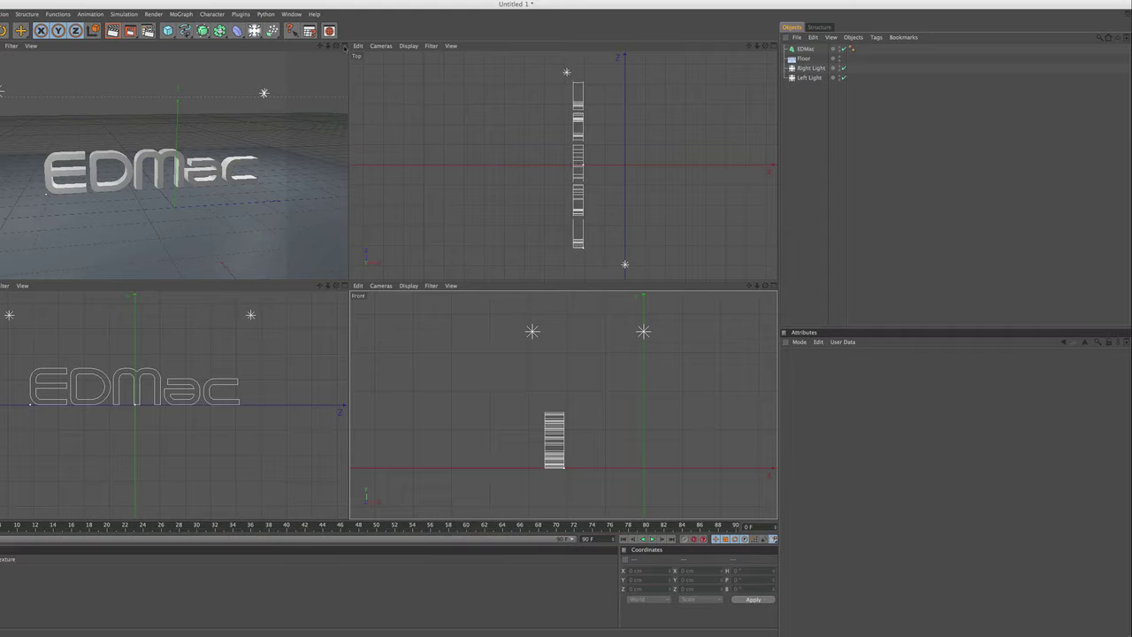
# Step: Enlarge the perspective view and reframe the camera on the EDMac text
pyautogui.press('F1')
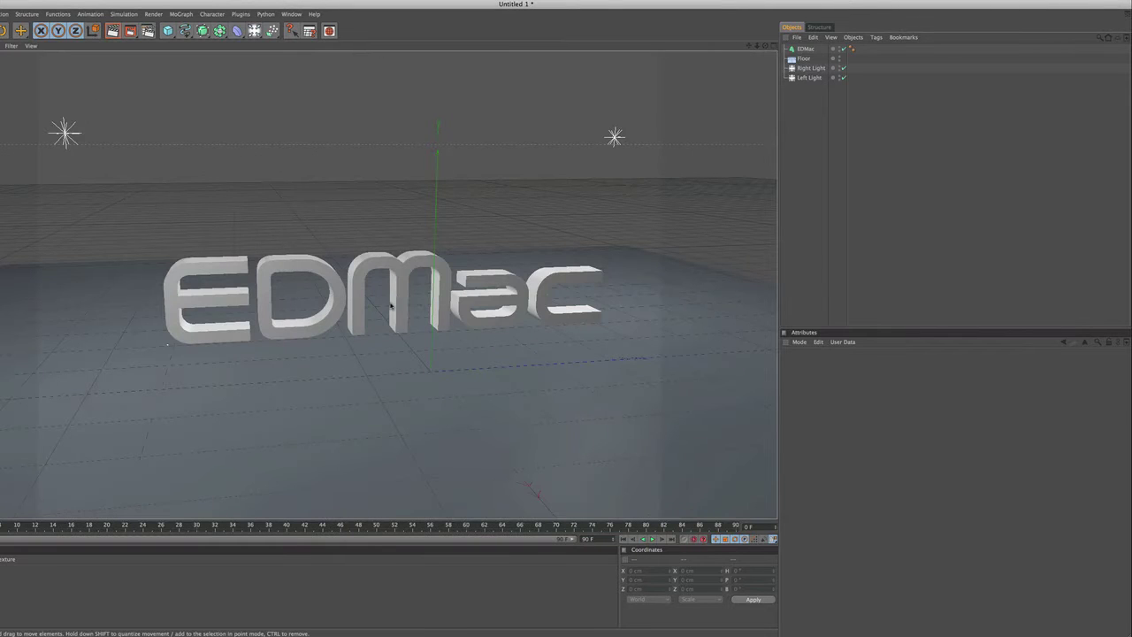
pyautogui.keyDown('alt'); pyautogui.moveTo(517, 321); pyautogui.dragTo(544, 316); pyautogui.keyUp('alt')
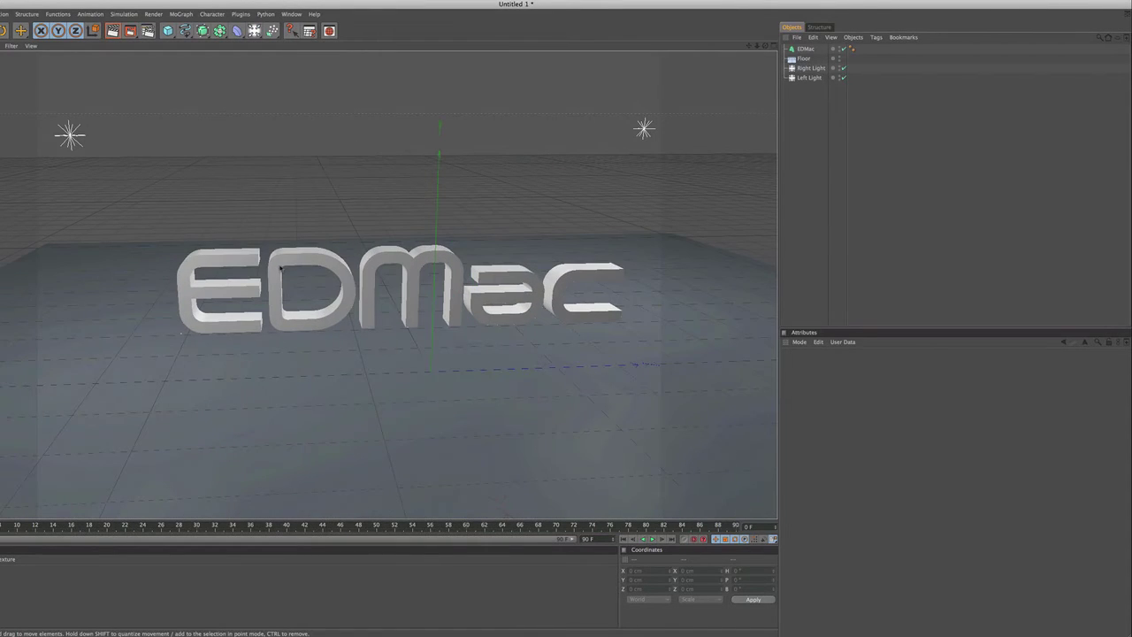
pyautogui.click(809, 77)
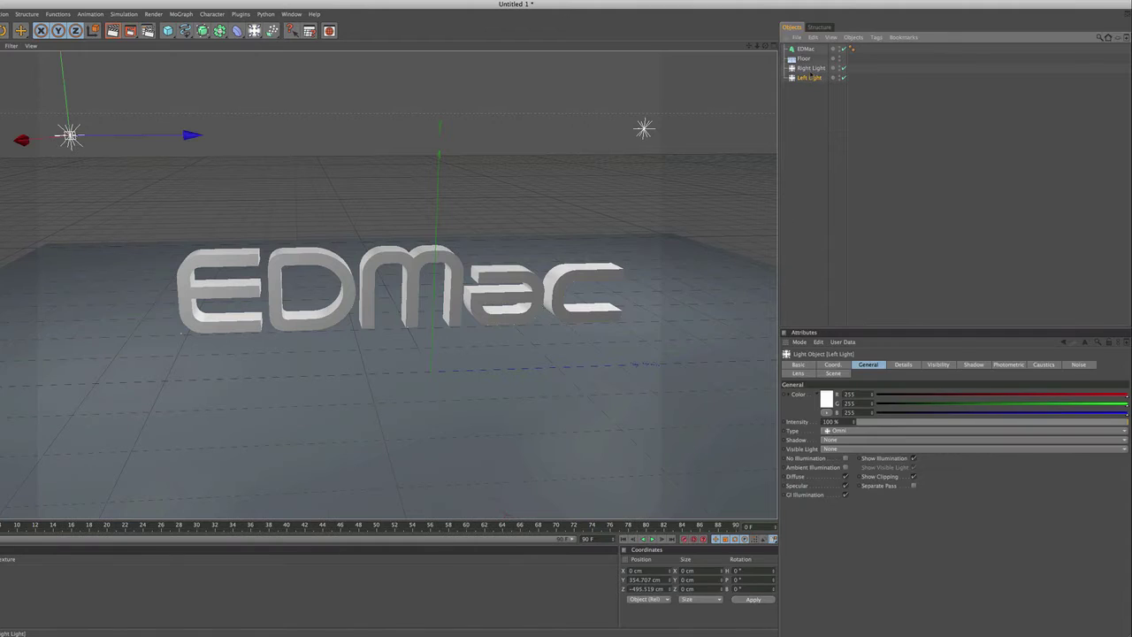
pyautogui.click(810, 67)
pyautogui.click(812, 100)
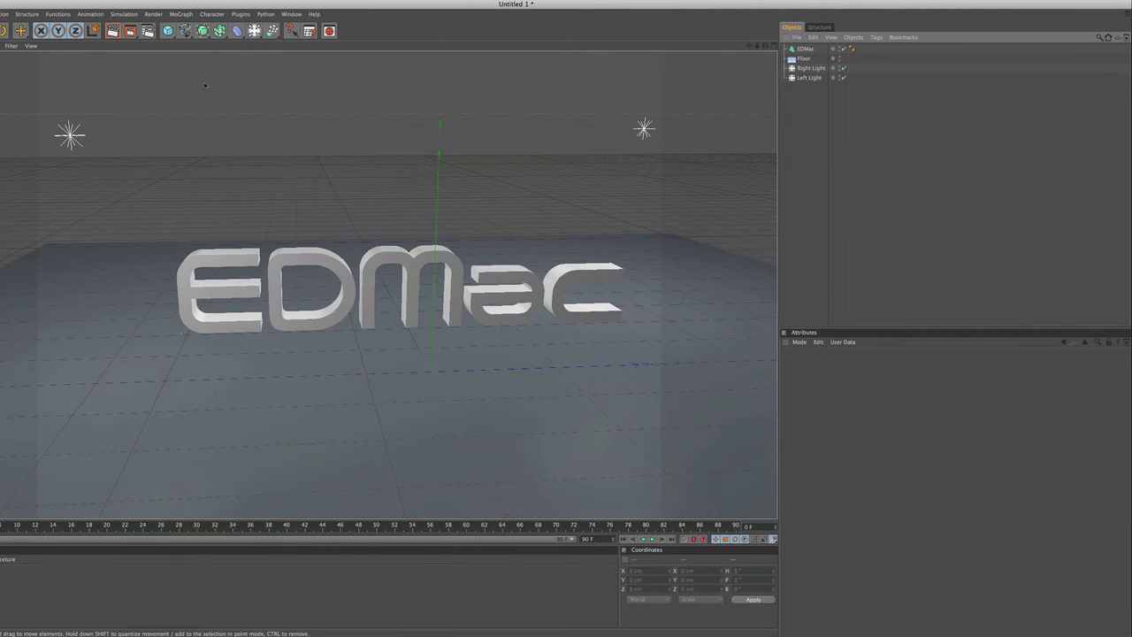
# Step: Preview the unshadowed render, then select the Left Light for editing
pyautogui.click(112, 30)
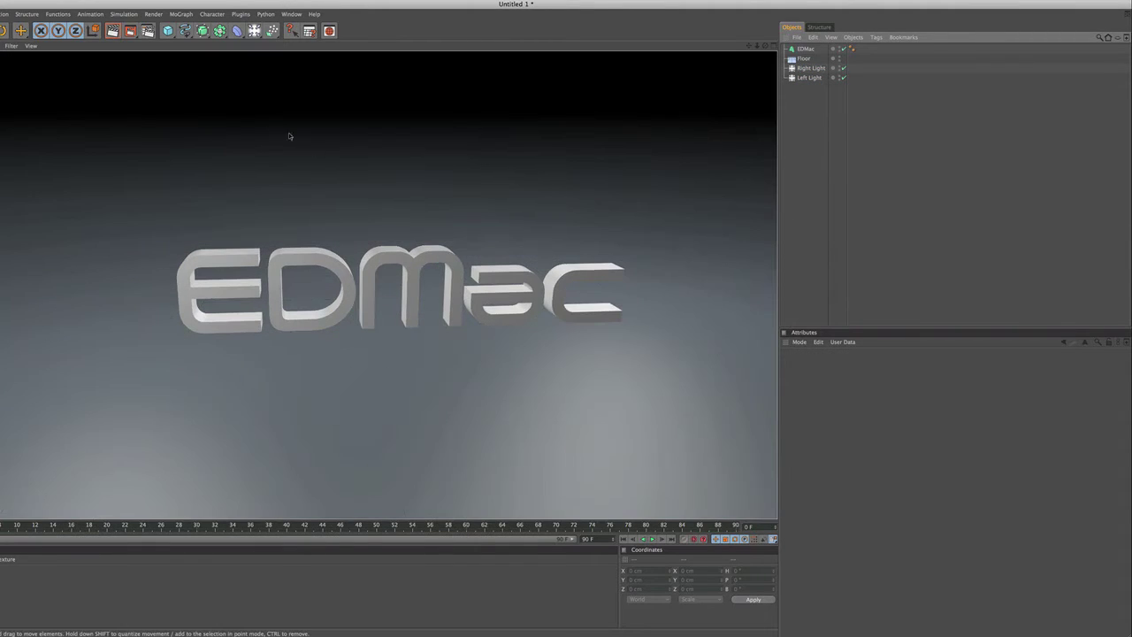
pyautogui.click(510, 185)
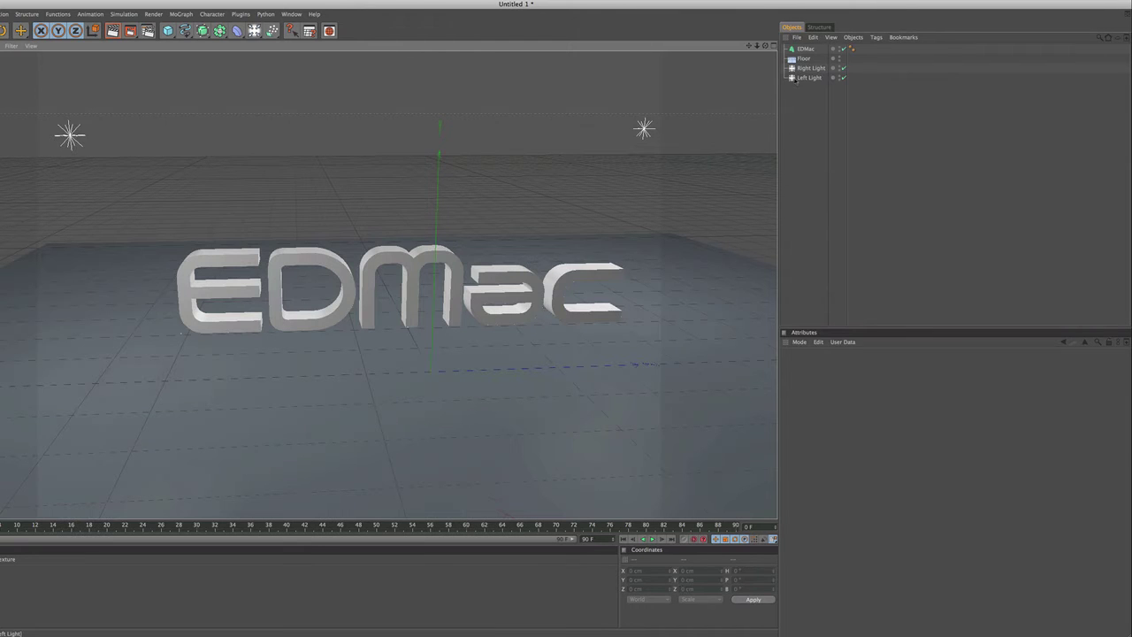
pyautogui.click(70, 134)
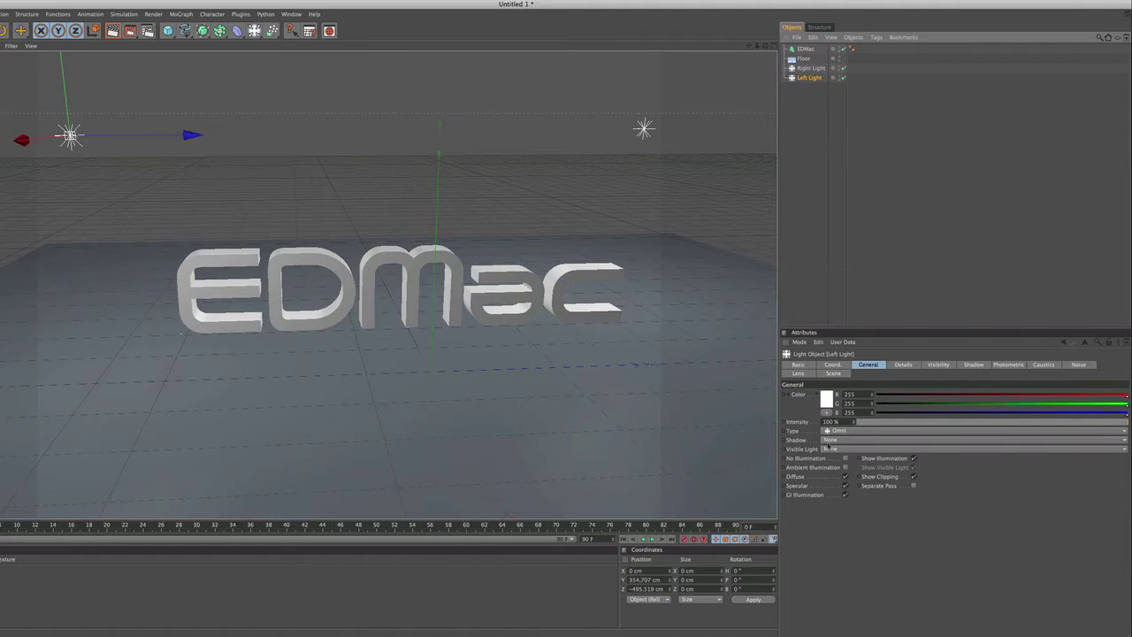
# Step: Set the Left Light's shadow to Shadow Maps (Soft) and render to check it
pyautogui.click(826, 441)
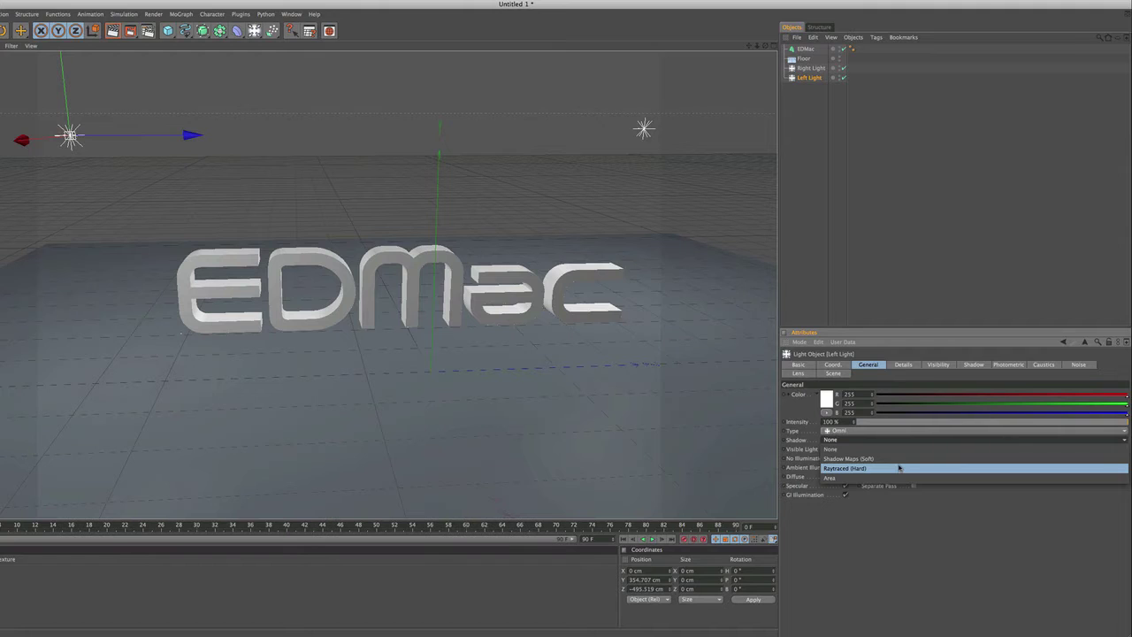
pyautogui.click(895, 458)
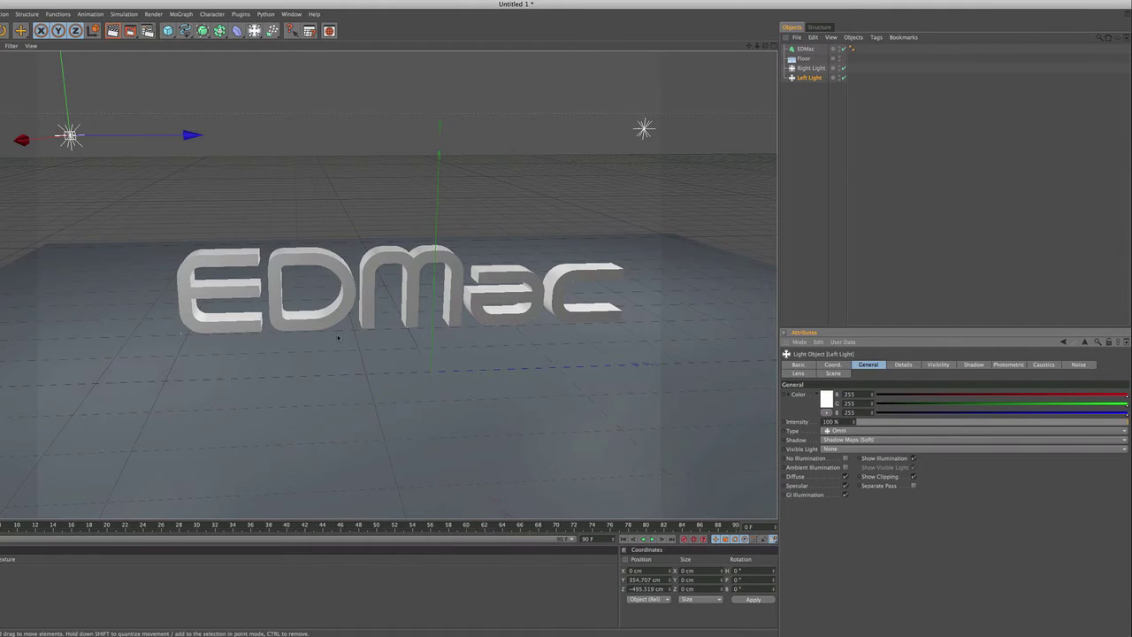
pyautogui.click(114, 31)
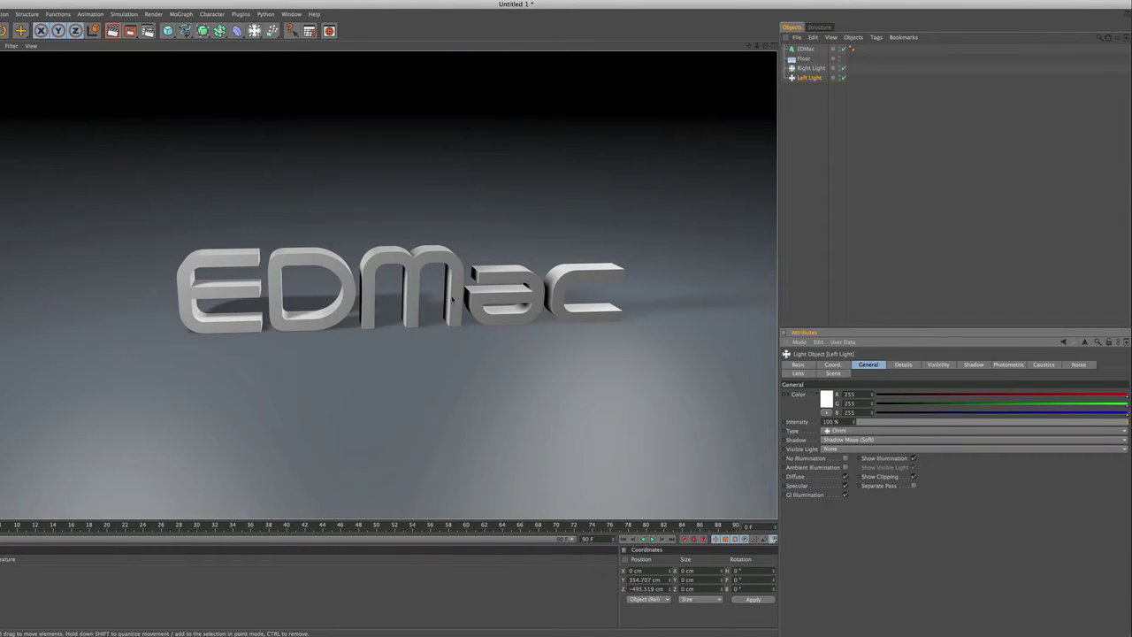
# Step: Switch the Left Light's shadow to Raytraced (Hard) and render to compare
pyautogui.click(804, 59)
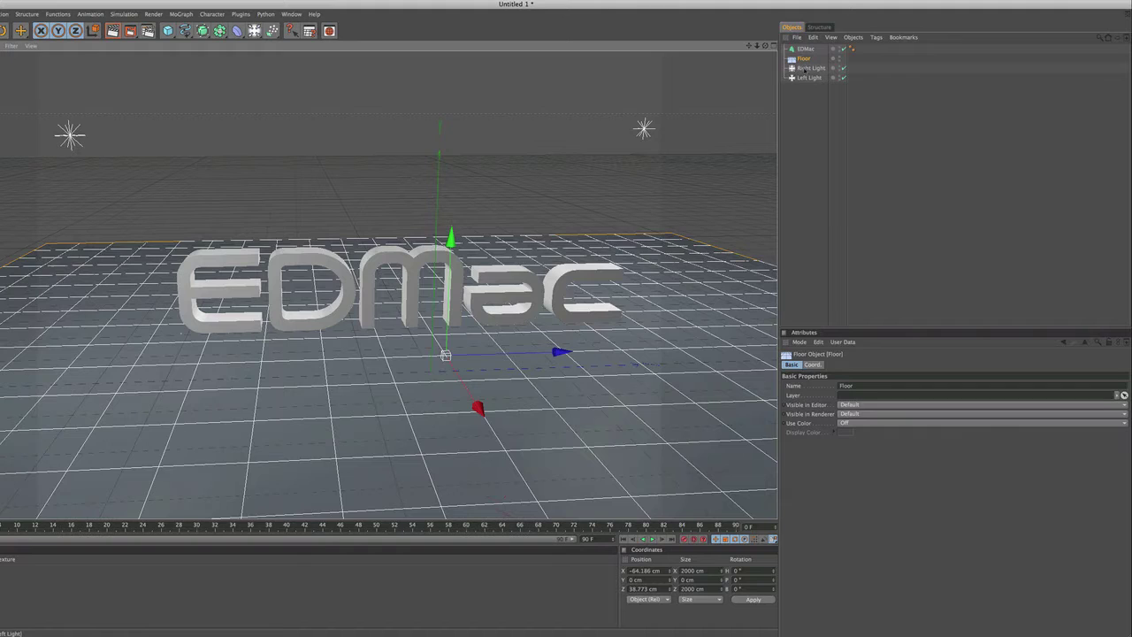
pyautogui.click(807, 77)
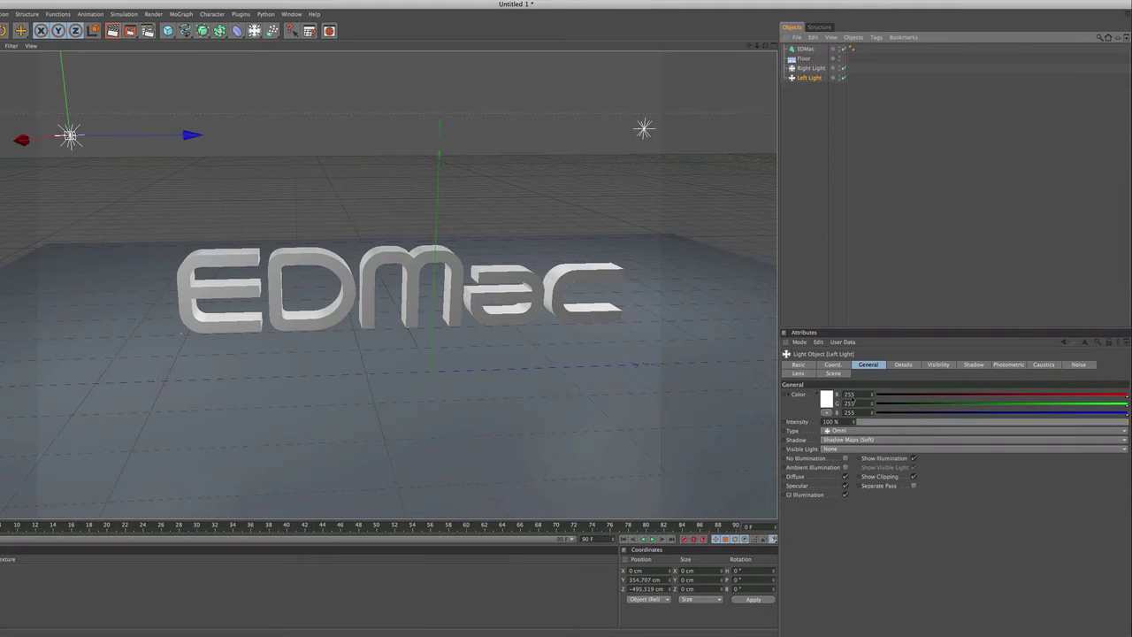
pyautogui.click(880, 442)
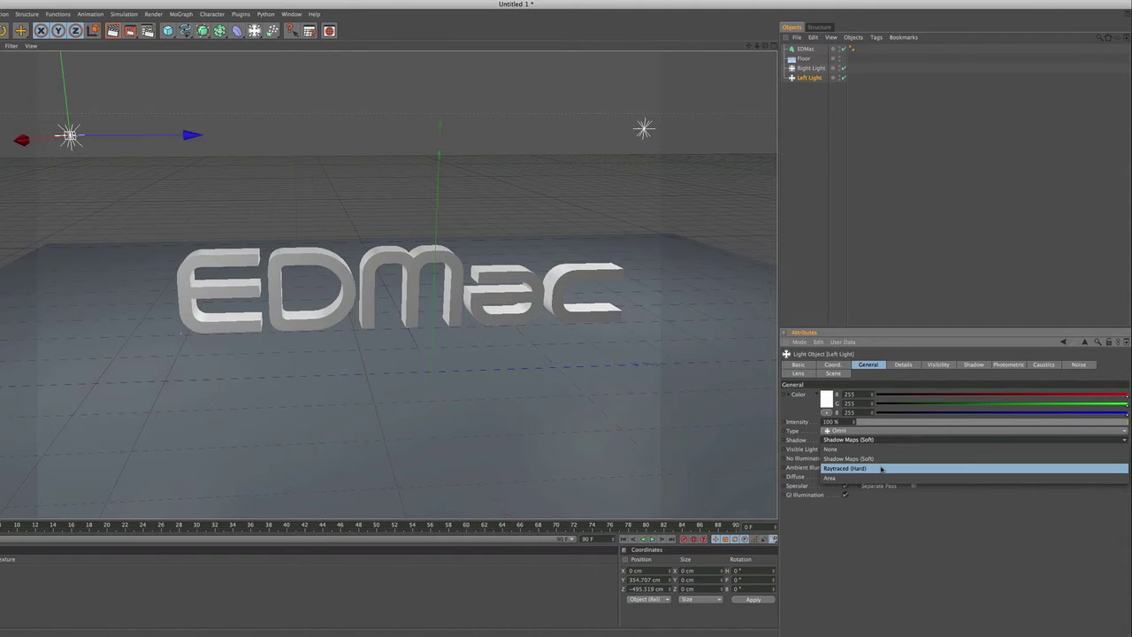
pyautogui.click(881, 469)
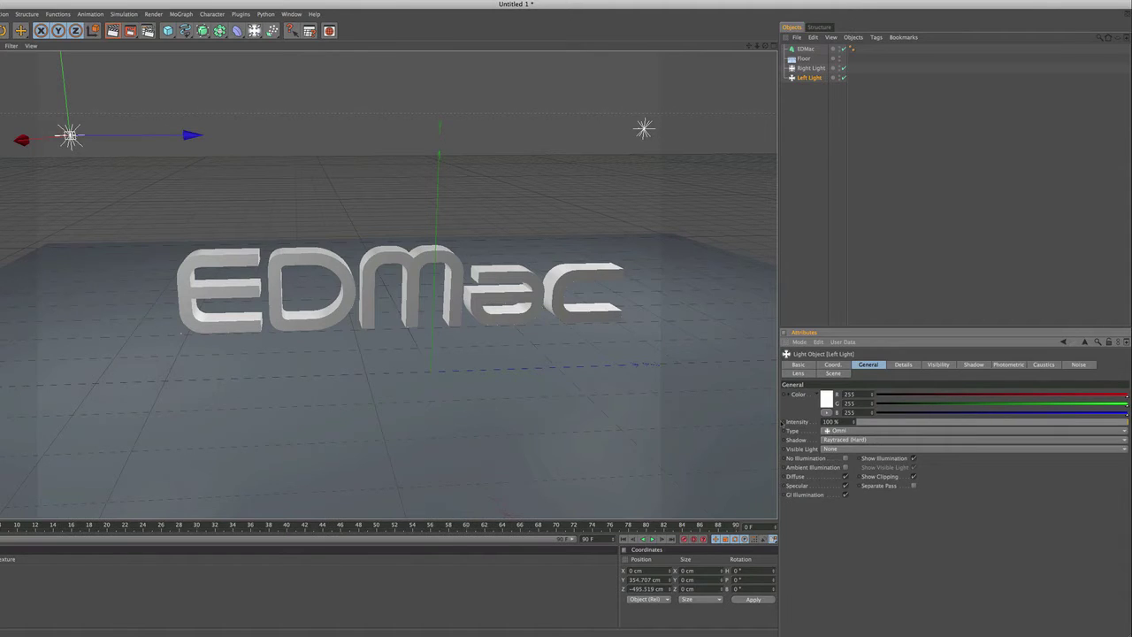
pyautogui.click(113, 31)
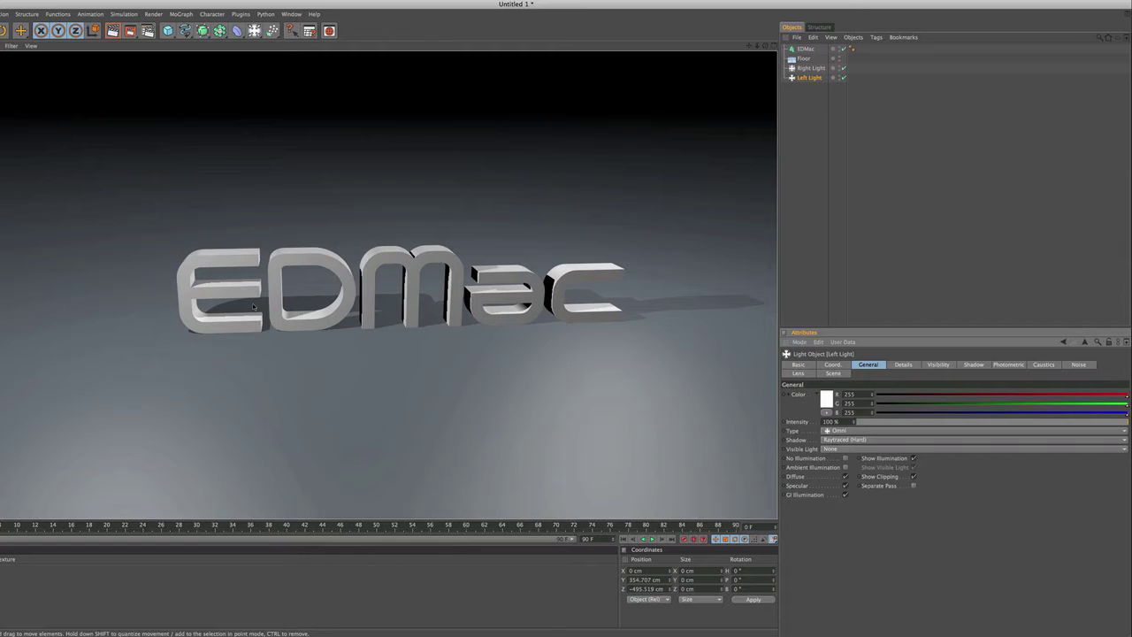
# Step: Give the Left Light Area shadows, tilt it toward the text, and render
pyautogui.click(520, 329)
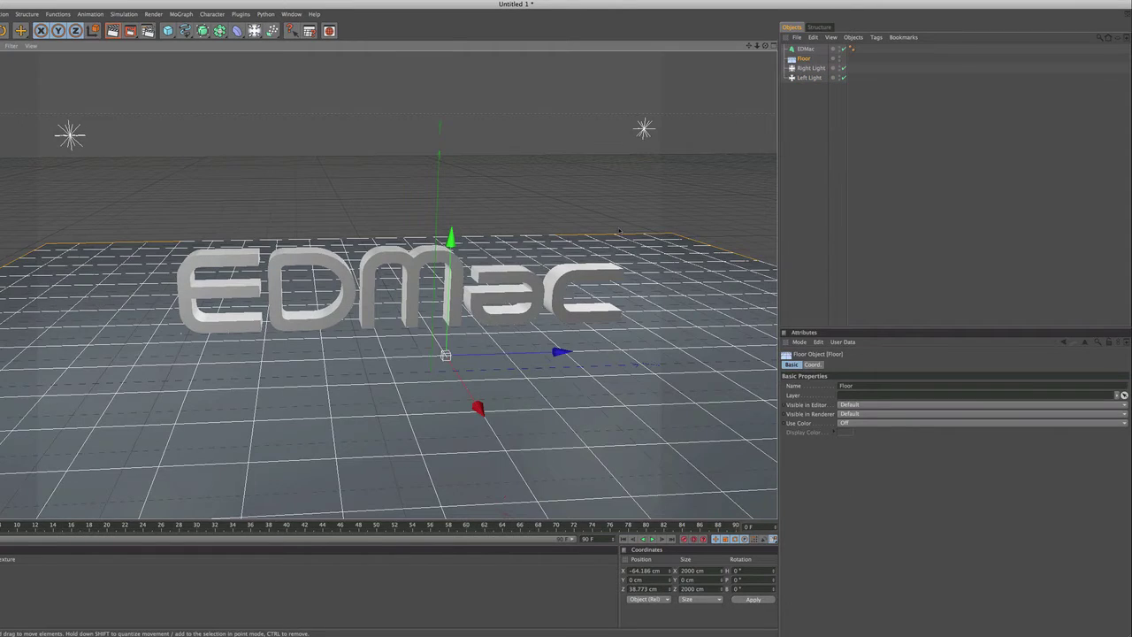
pyautogui.click(804, 78)
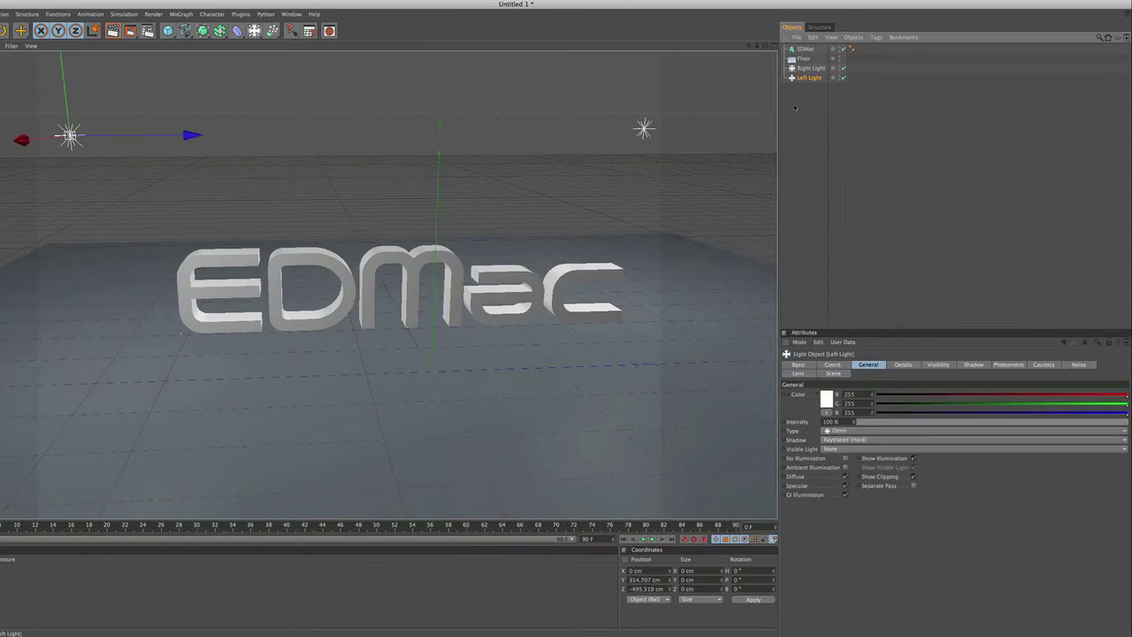
pyautogui.click(836, 440)
pyautogui.click(845, 478)
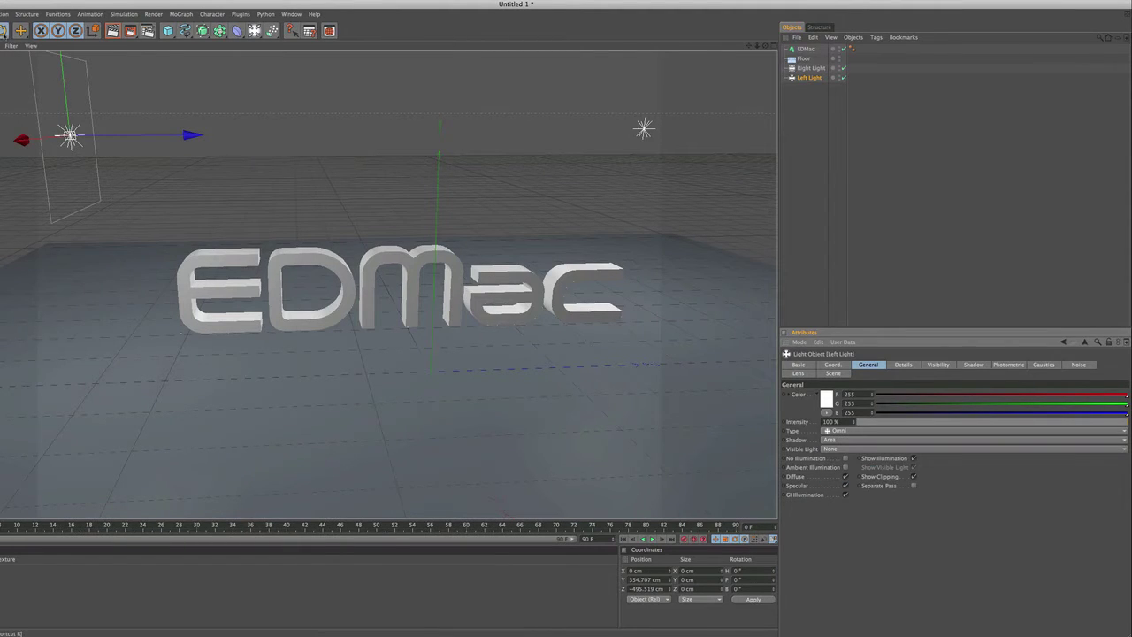
pyautogui.press('r')
pyautogui.moveTo(133, 110); pyautogui.dragTo(139, 153)
pyautogui.click(107, 167)
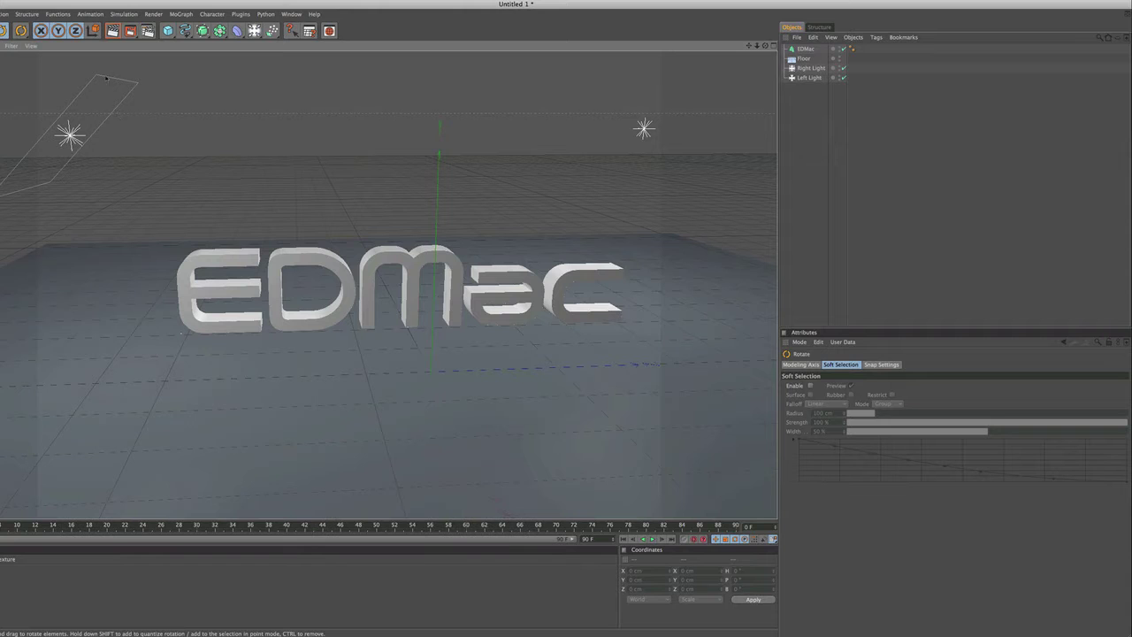
pyautogui.click(112, 31)
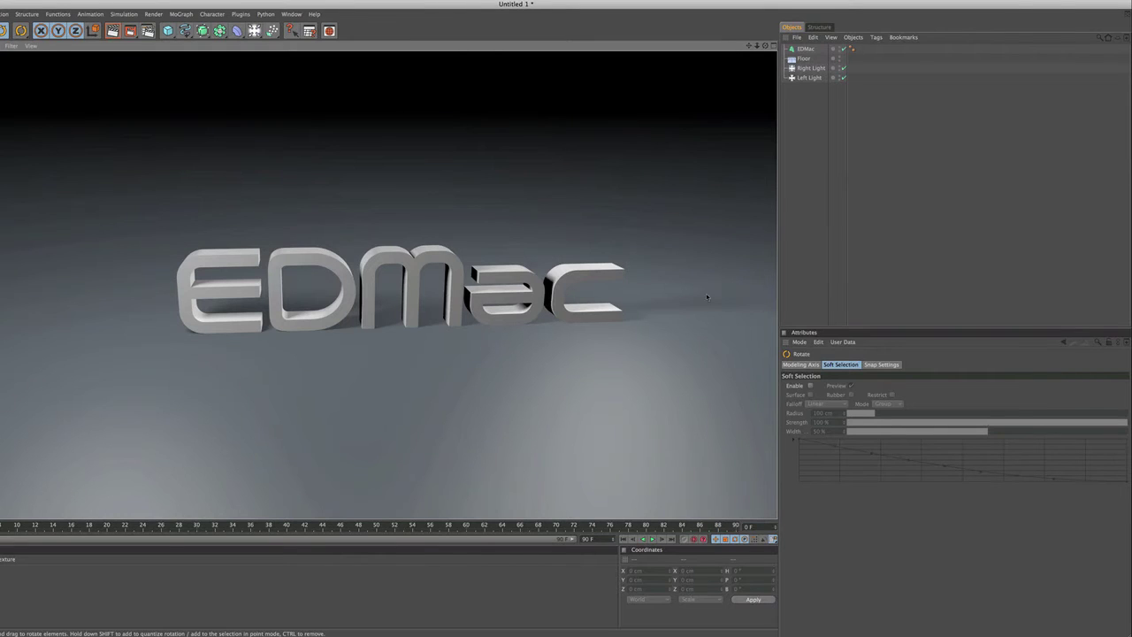
# Step: Give the Right Light Area shadows, rotate it to aim at the text, and render
pyautogui.click(810, 69)
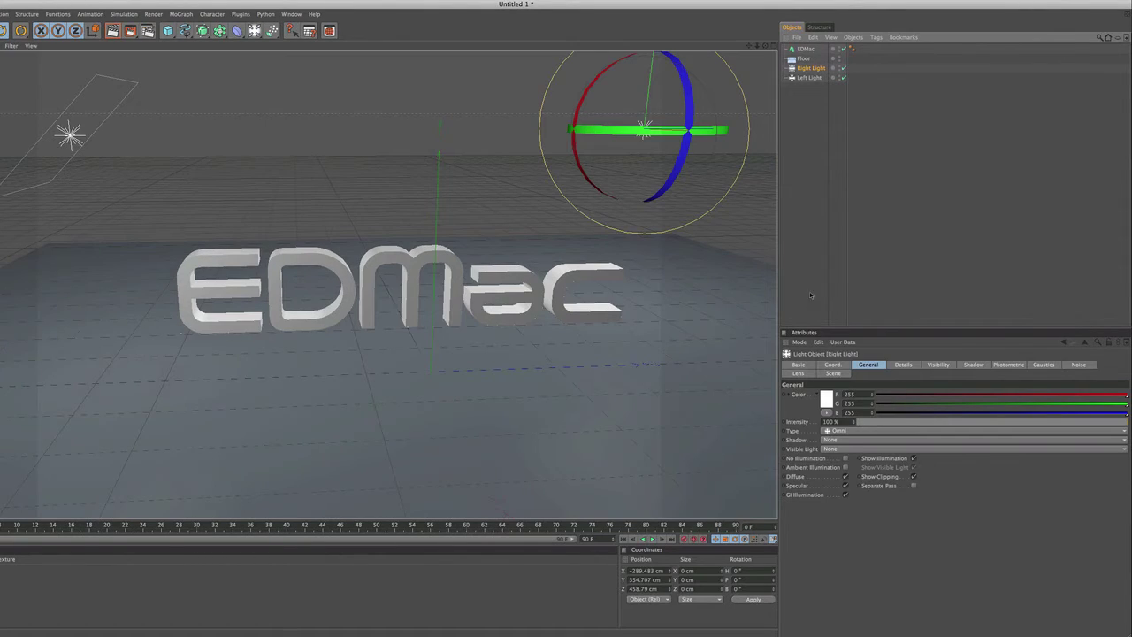
pyautogui.click(843, 441)
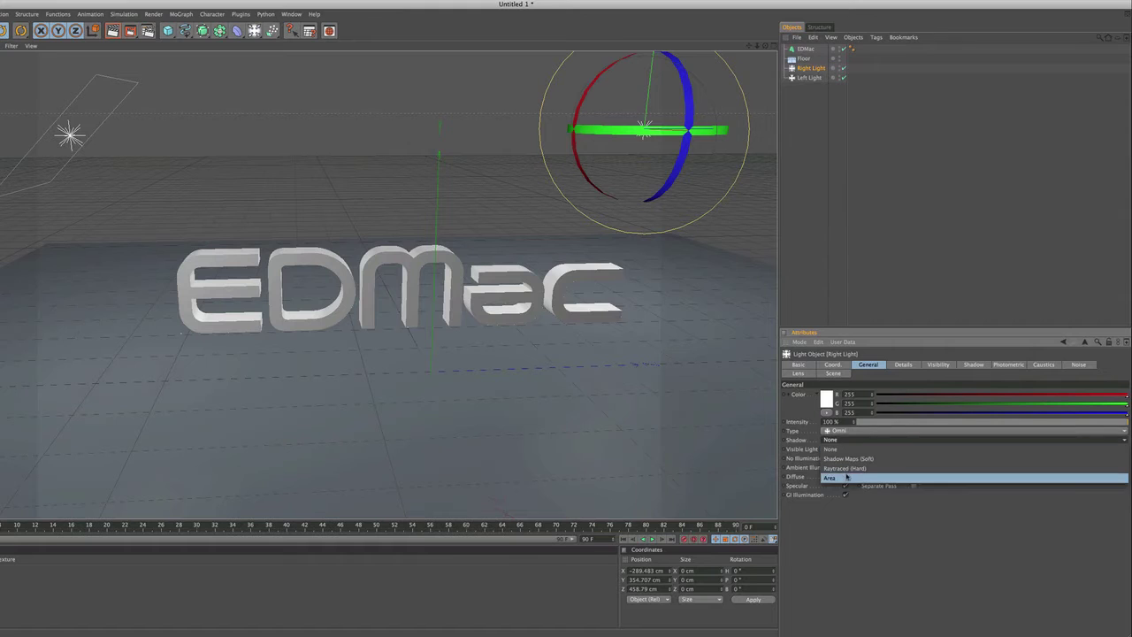
pyautogui.click(840, 479)
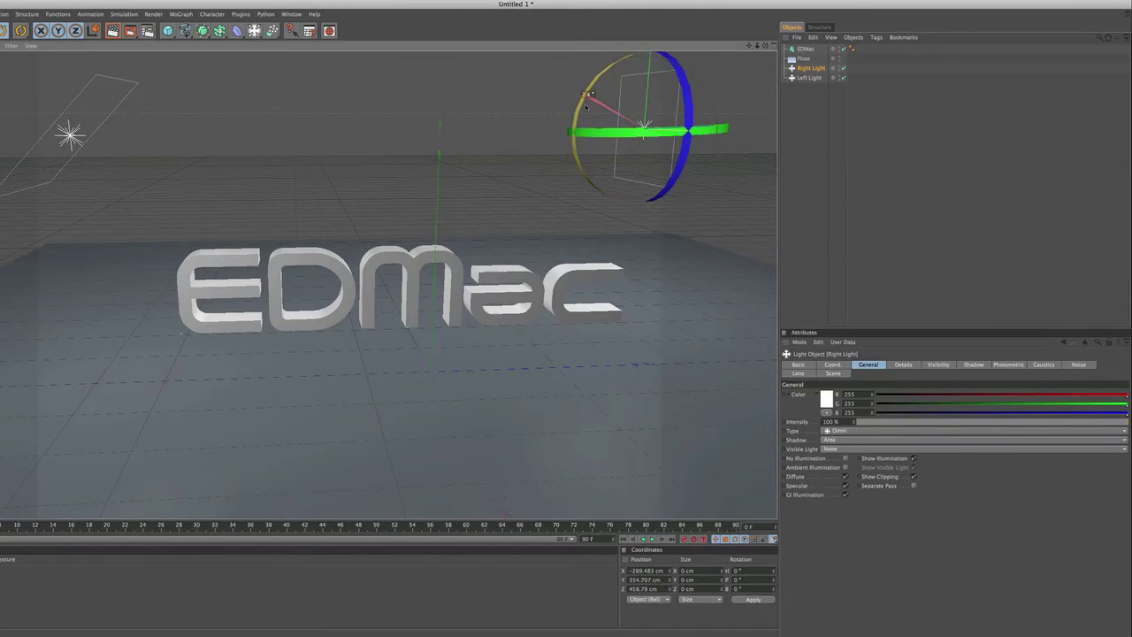
pyautogui.moveTo(623, 154); pyautogui.dragTo(583, 181)
pyautogui.click(498, 177)
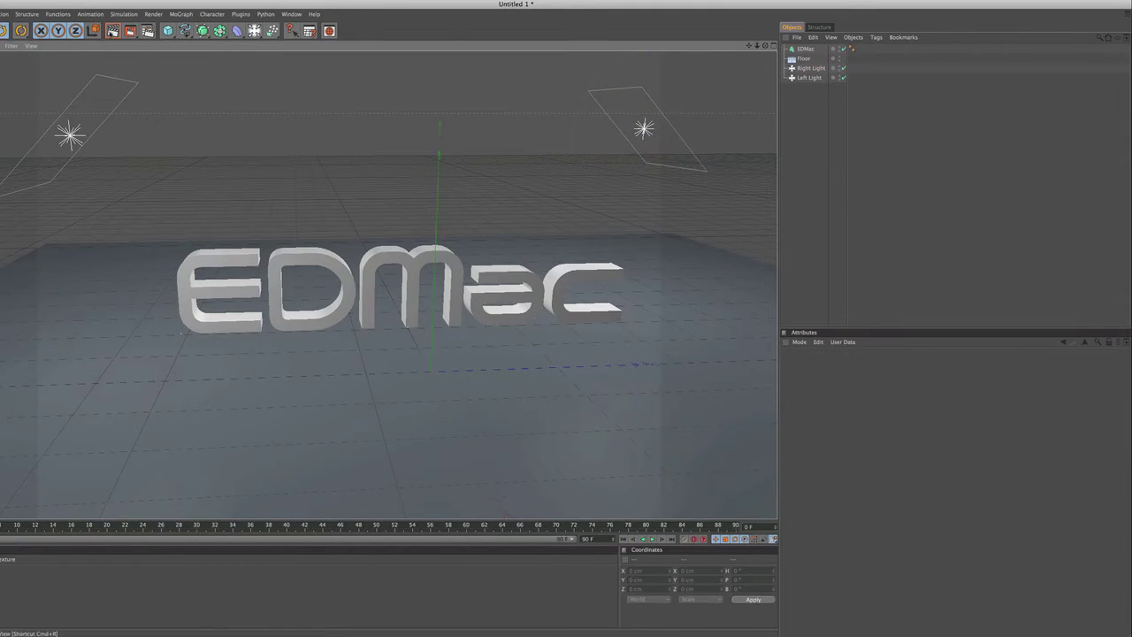
pyautogui.click(112, 31)
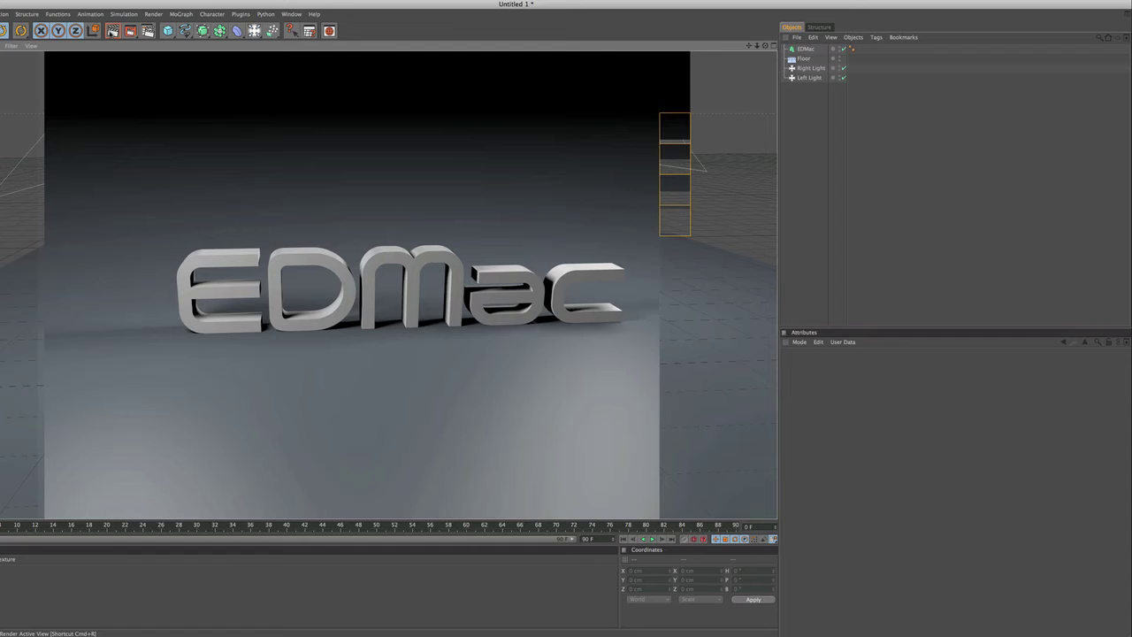
pyautogui.click(292, 213)
# Step: Tint the Left Light pale pink (255, 220, 220) and render to see it
pyautogui.click(810, 78)
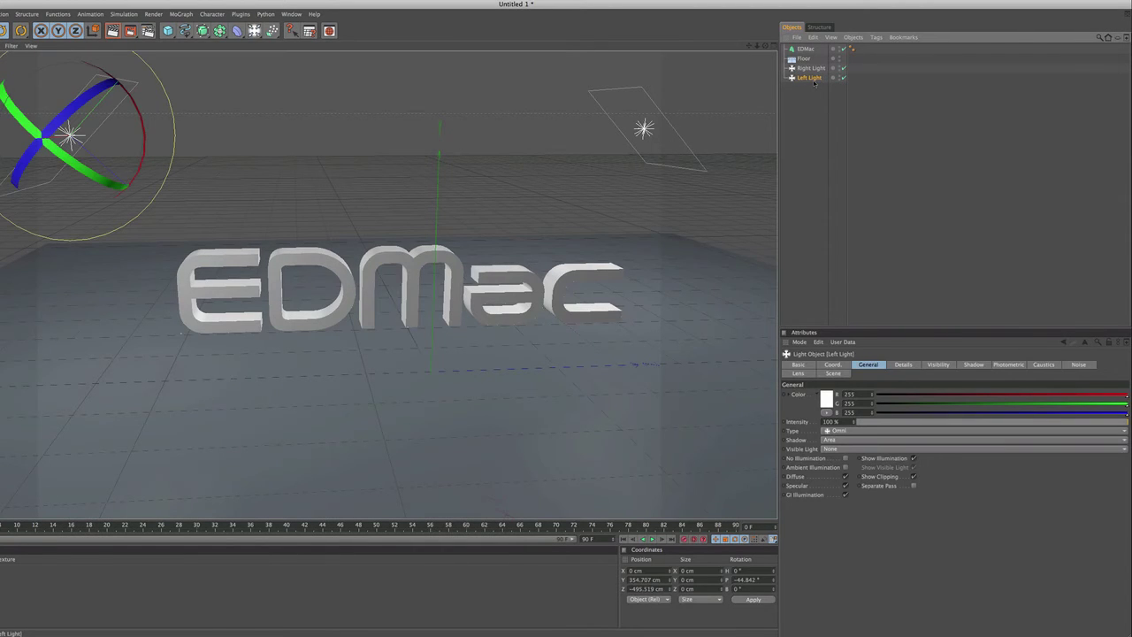
pyautogui.click(827, 399)
pyautogui.moveTo(807, 357); pyautogui.dragTo(928, 447)
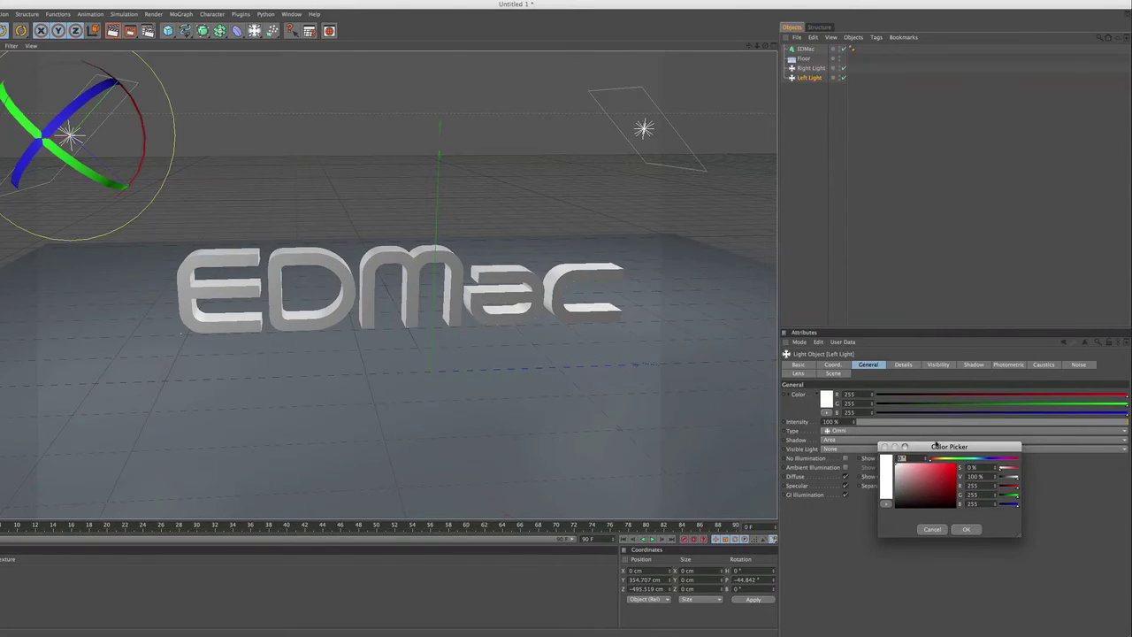
pyautogui.moveTo(913, 445); pyautogui.dragTo(858, 428)
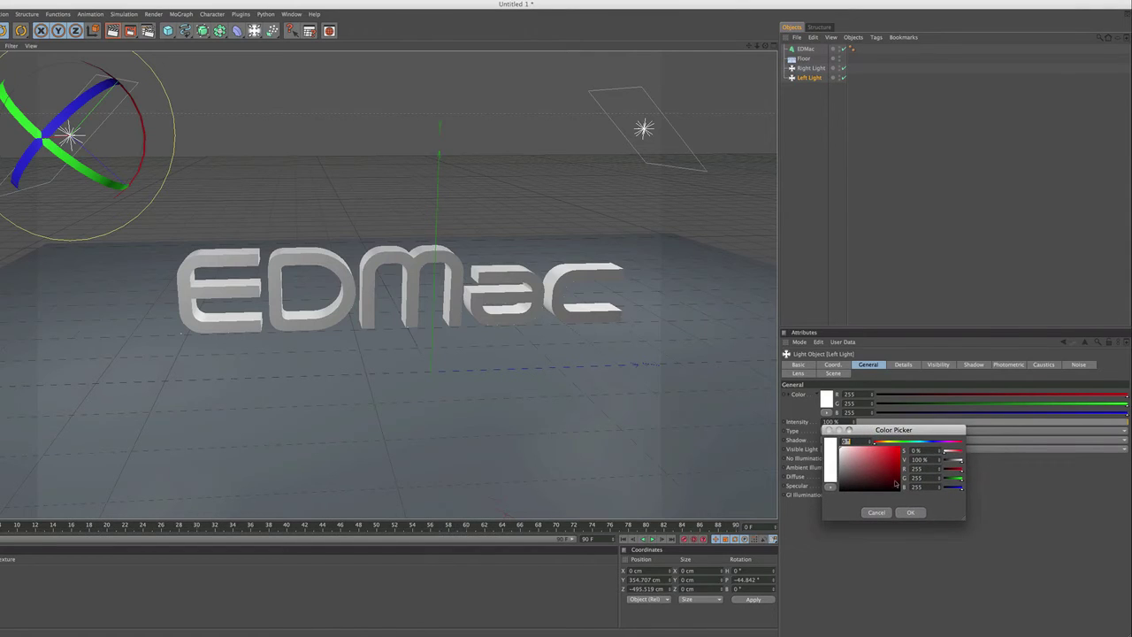
pyautogui.click(882, 473)
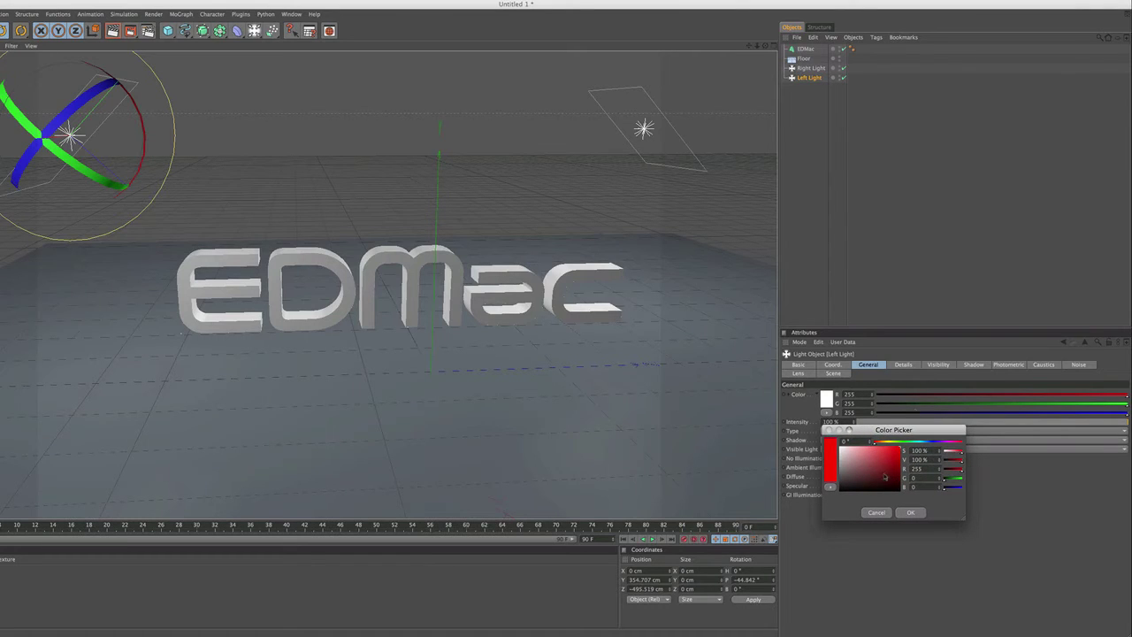
pyautogui.moveTo(854, 467); pyautogui.dragTo(847, 447)
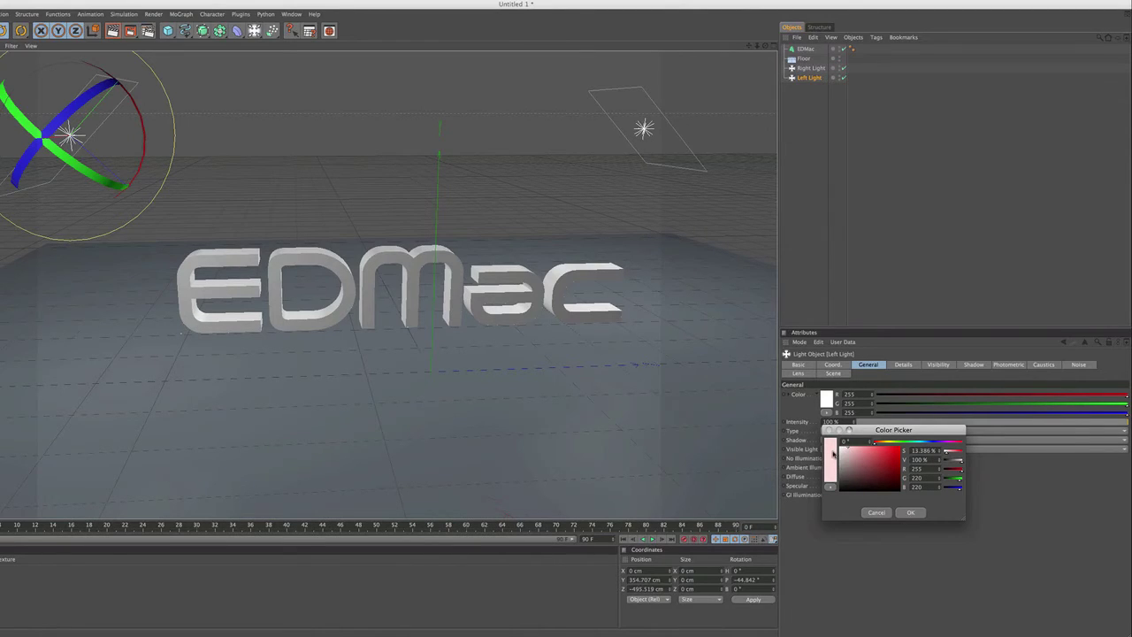
pyautogui.click(906, 512)
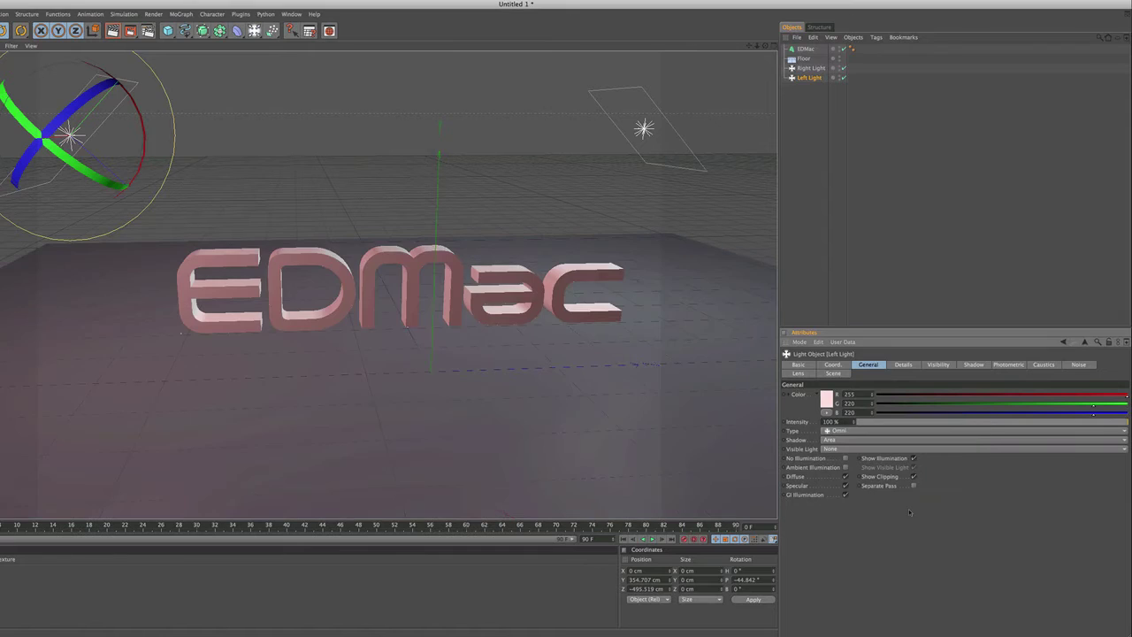
pyautogui.click(113, 30)
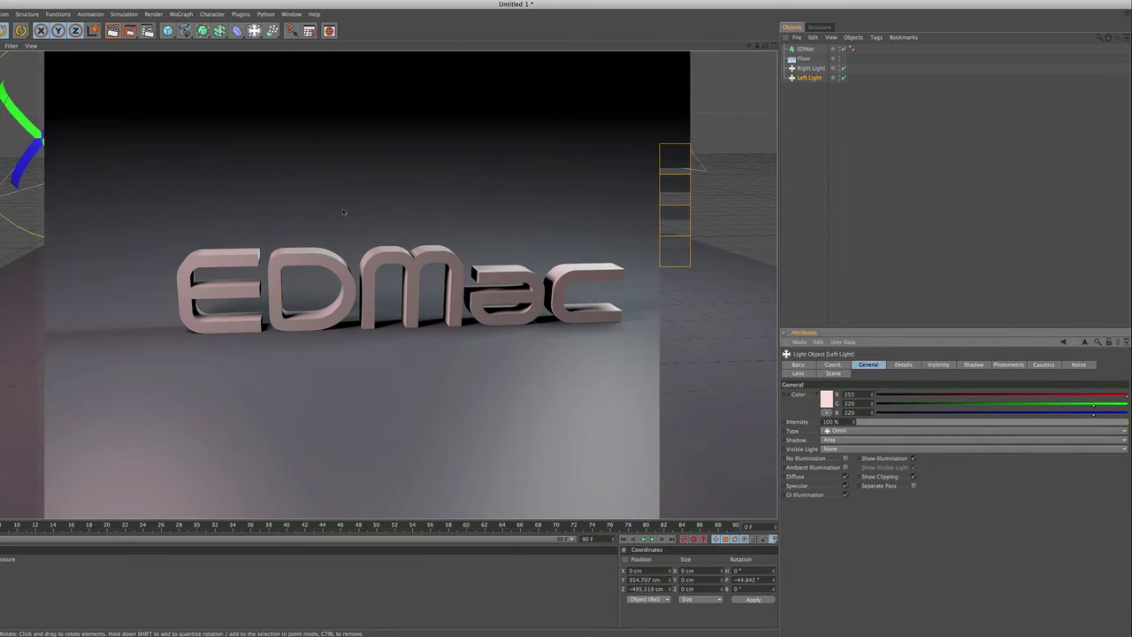
pyautogui.click(442, 196)
# Step: Set the Right Light colour to pure red (255, 0, 0) and render the result
pyautogui.click(644, 130)
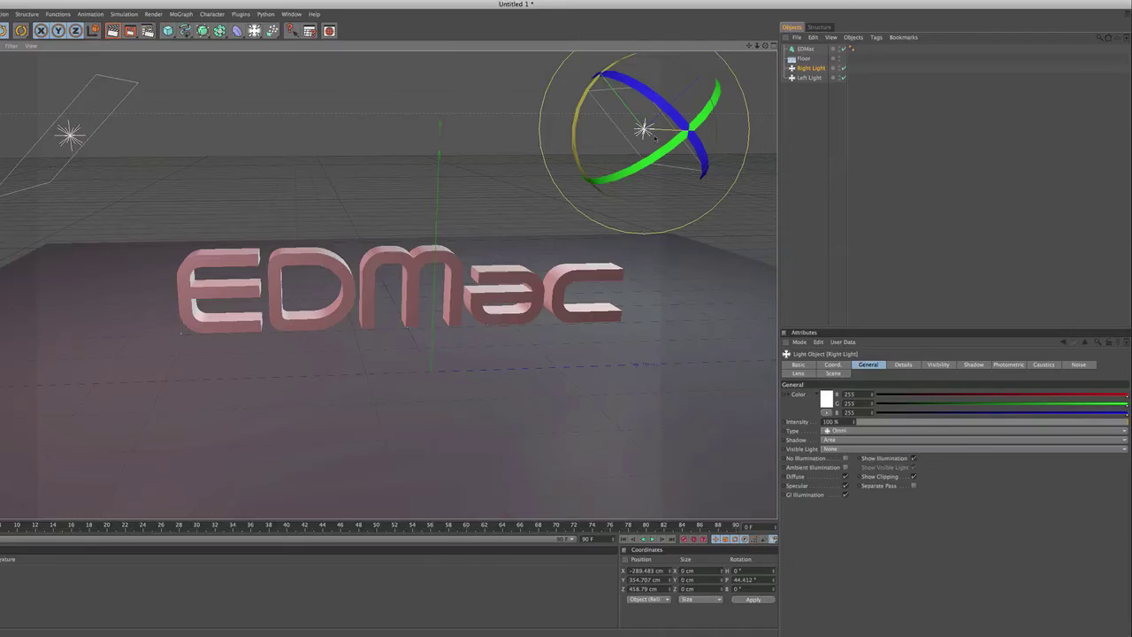
pyautogui.click(829, 408)
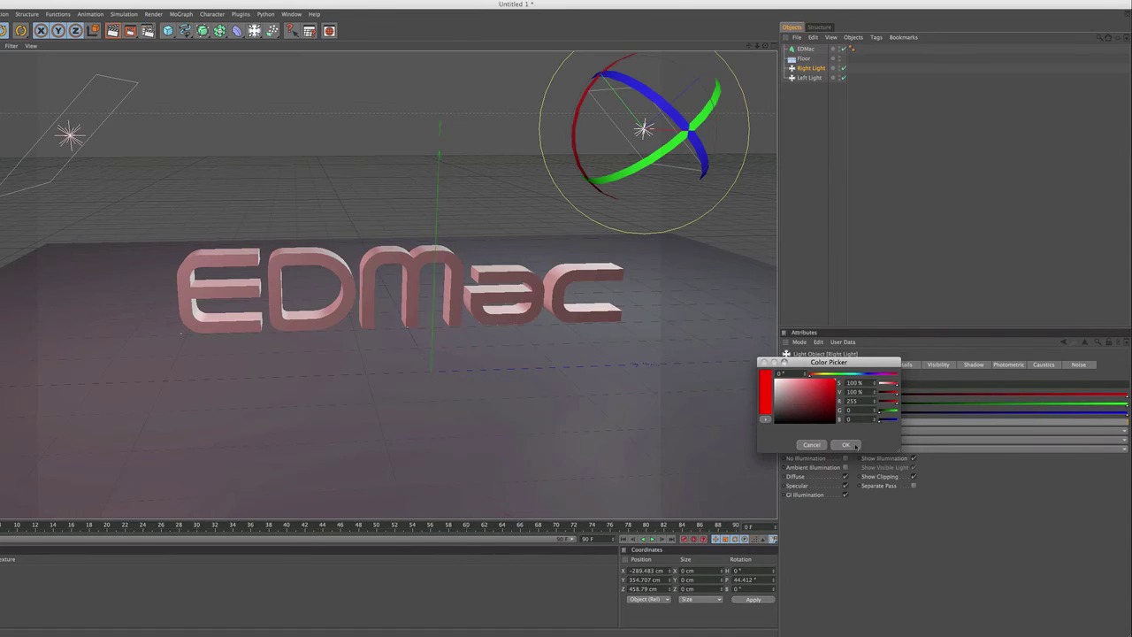
pyautogui.click(846, 445)
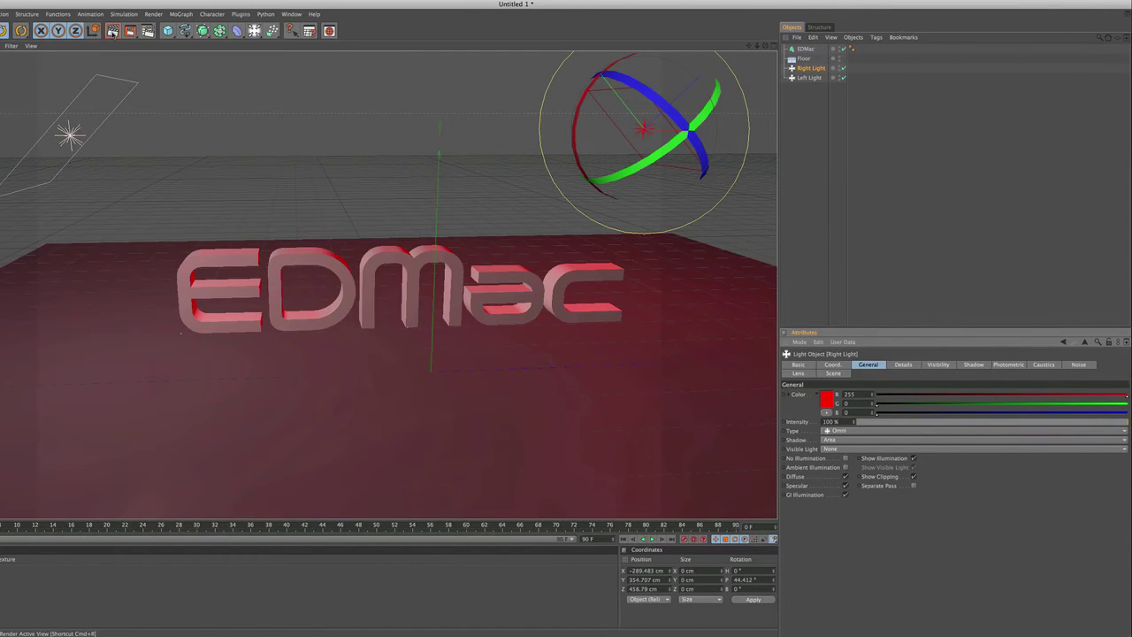
pyautogui.click(112, 31)
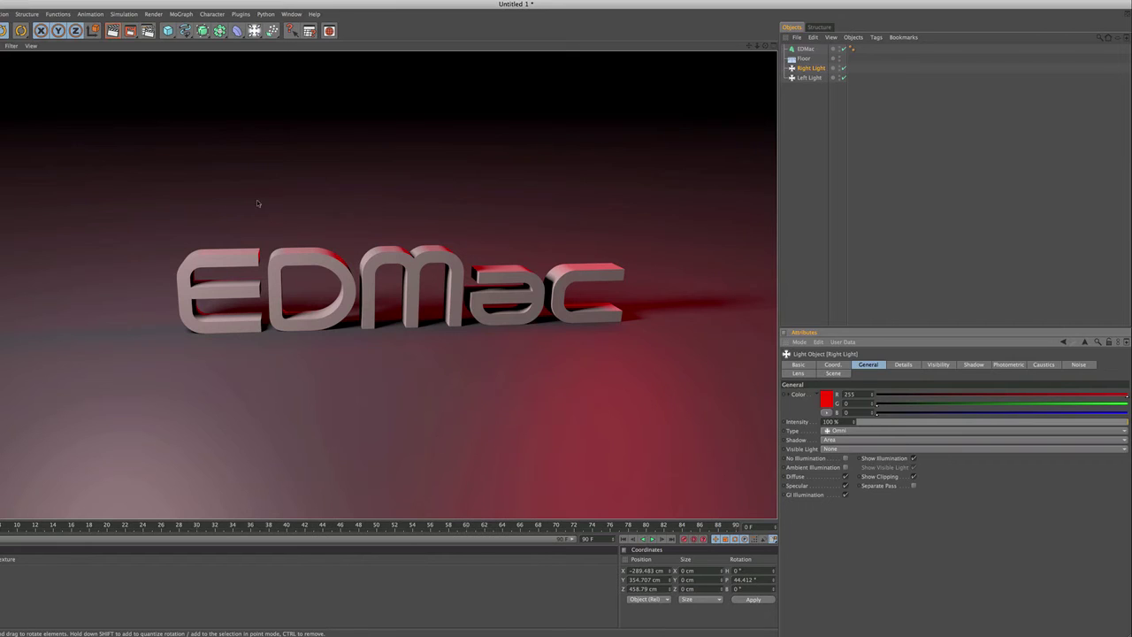
pyautogui.click(448, 232)
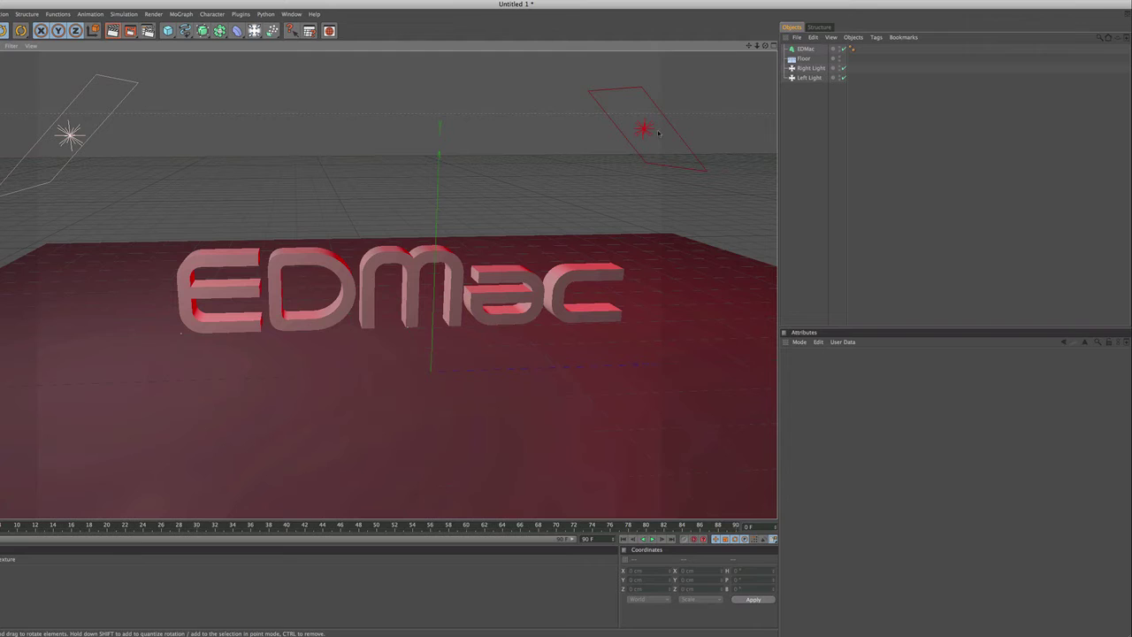
pyautogui.click(809, 78)
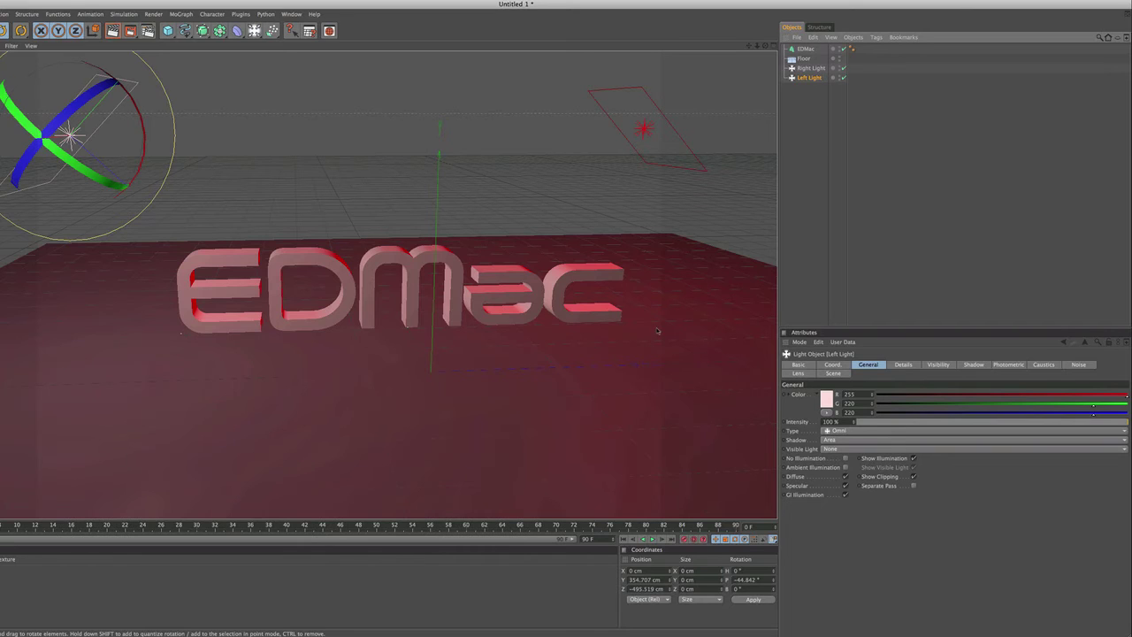
# Step: Set the Left Light's shadow colour to bright saturated yellow and render the yellow shadows
pyautogui.click(981, 365)
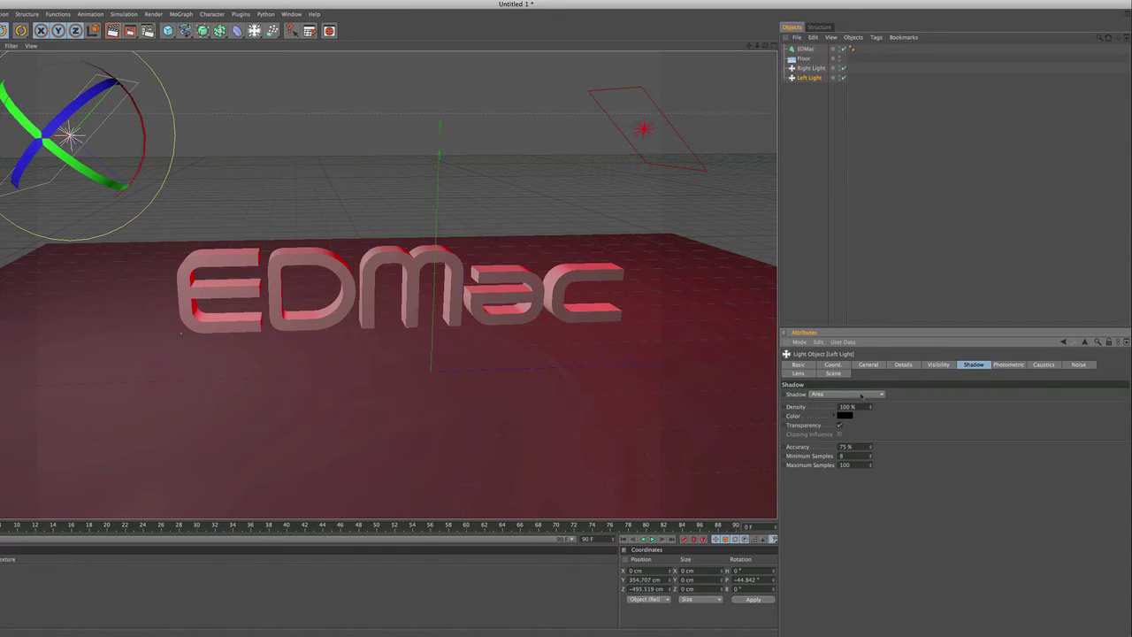
pyautogui.click(846, 414)
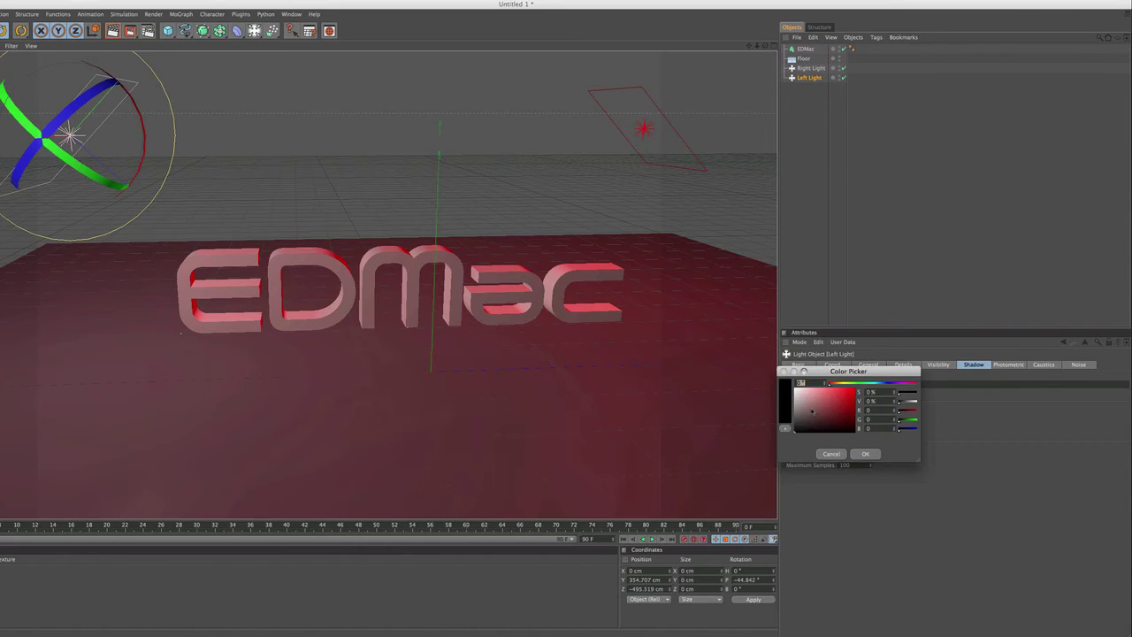
pyautogui.click(835, 401)
pyautogui.click(845, 385)
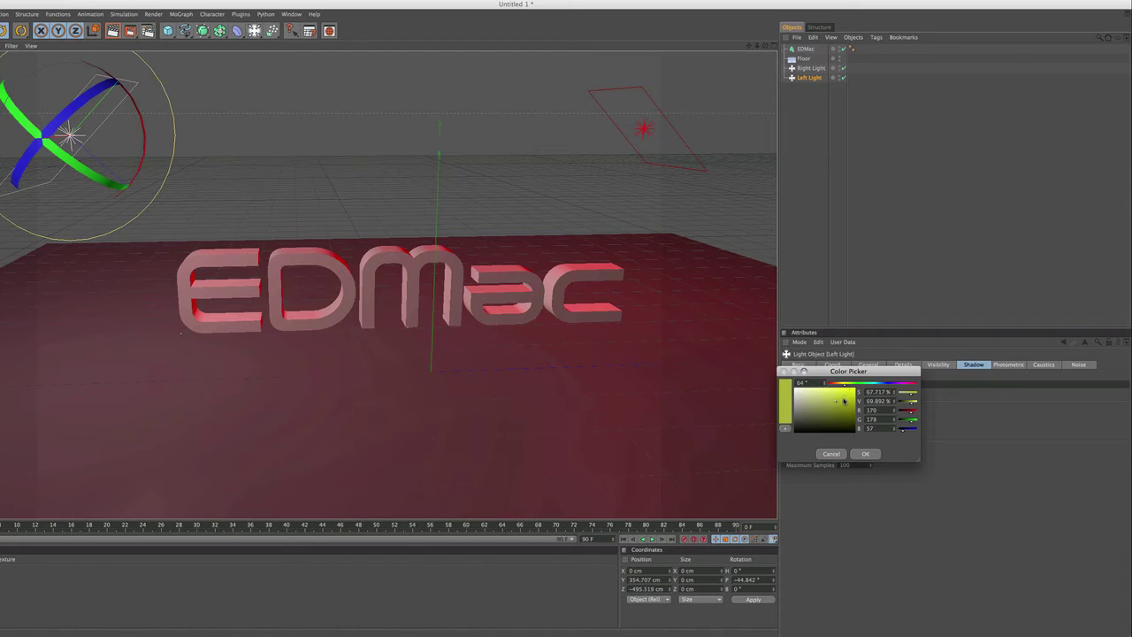
pyautogui.moveTo(844, 404); pyautogui.dragTo(859, 384)
pyautogui.click(864, 452)
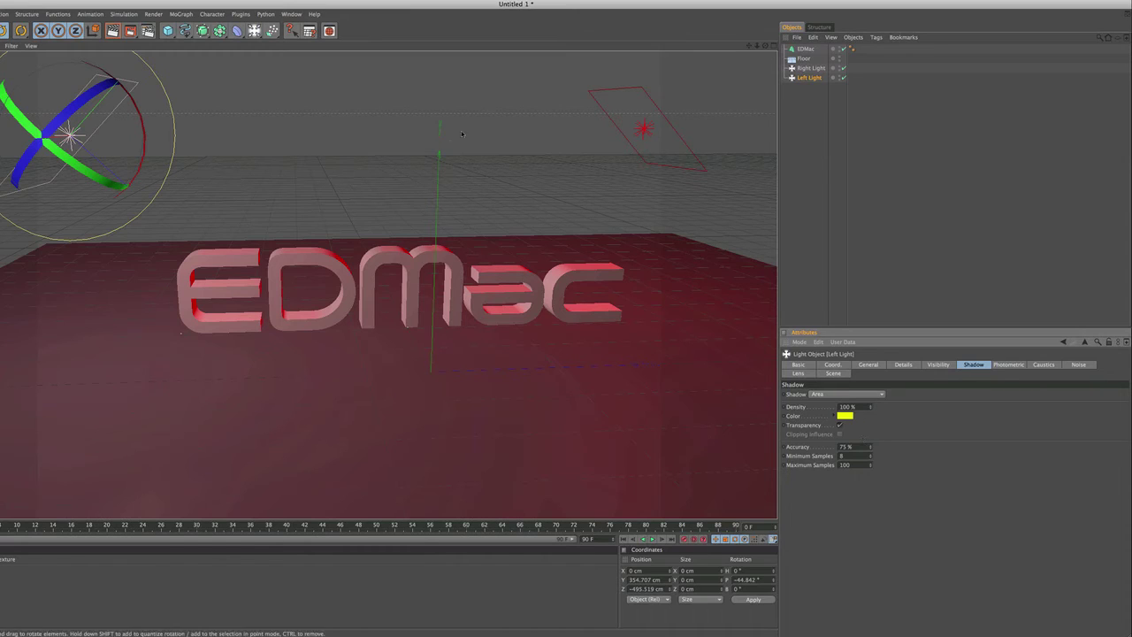
pyautogui.click(112, 30)
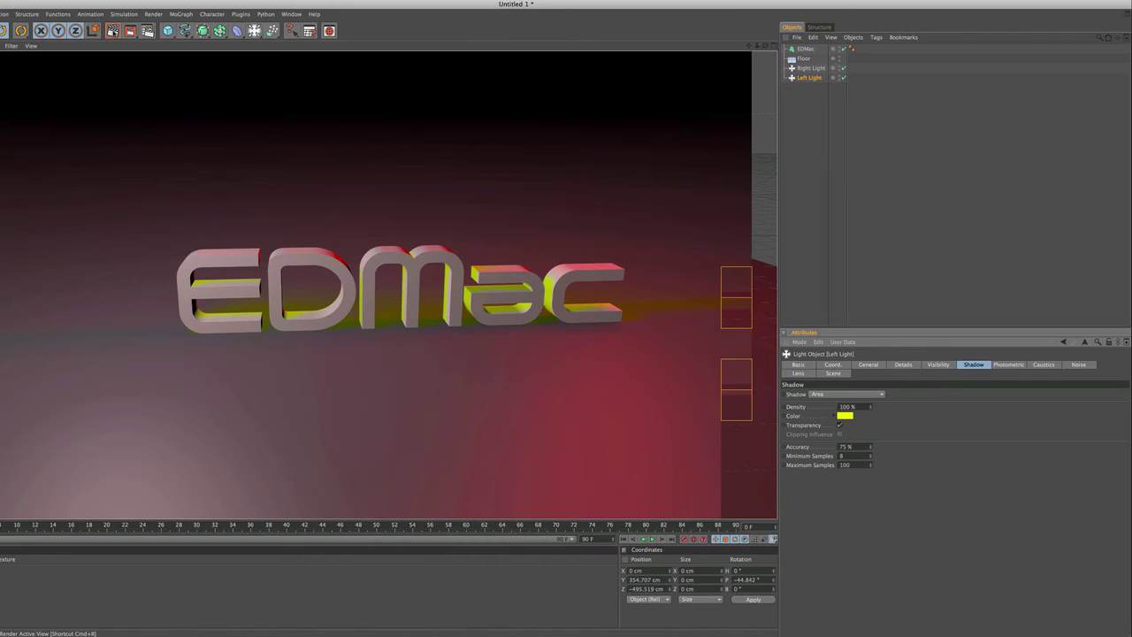
pyautogui.click(367, 271)
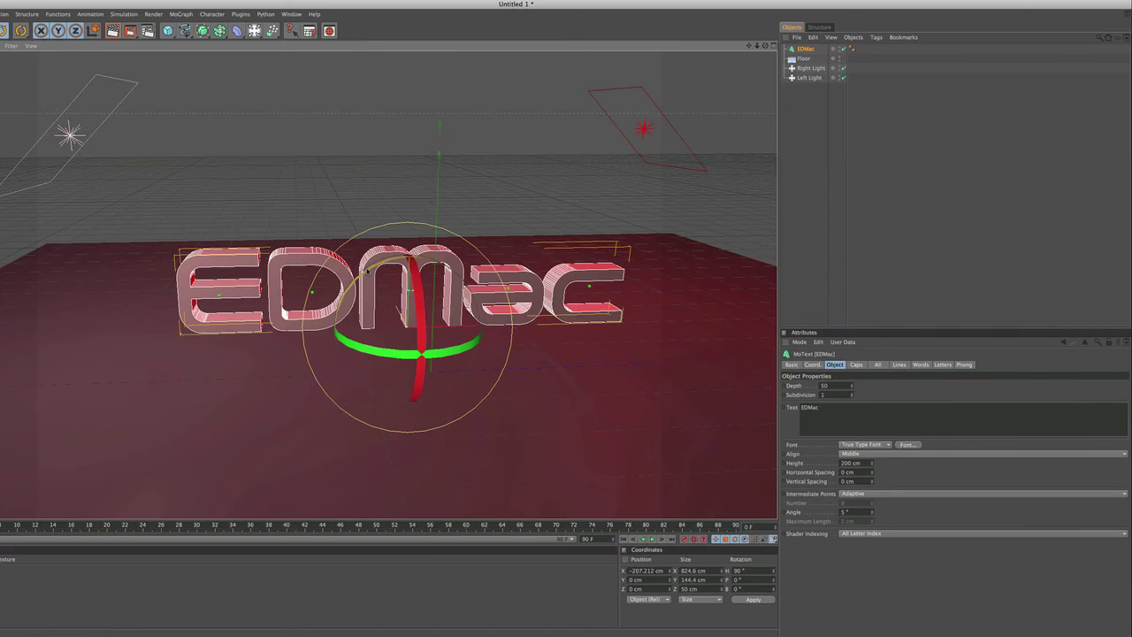
# Step: Change the Left Light's shadow colour to near-black and run a test render
pyautogui.click(677, 332)
pyautogui.click(809, 76)
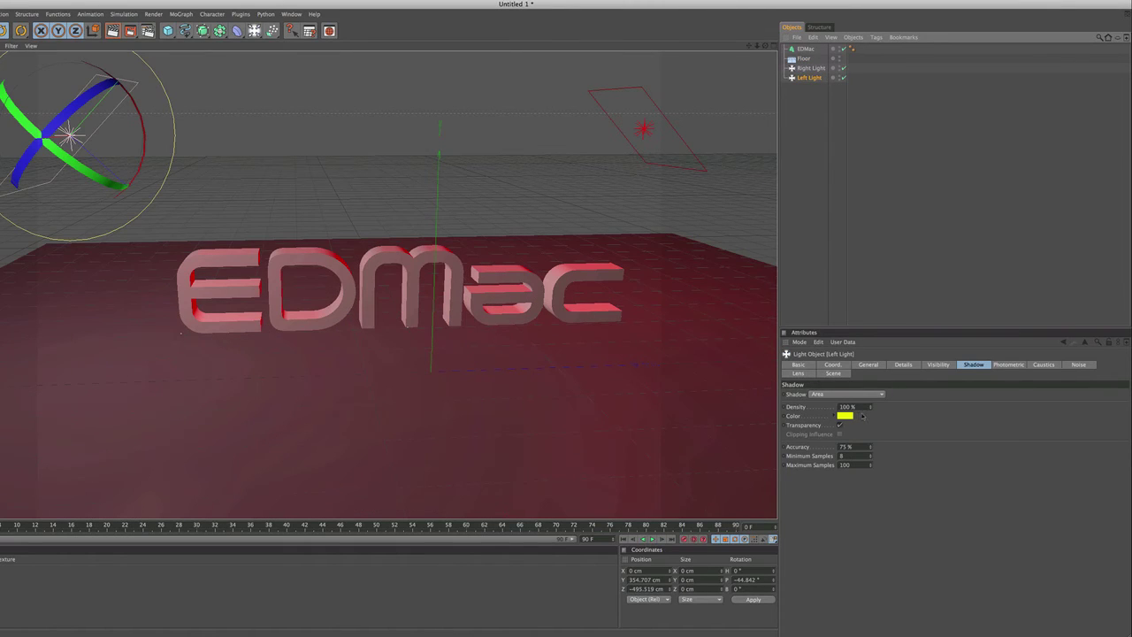
pyautogui.click(846, 416)
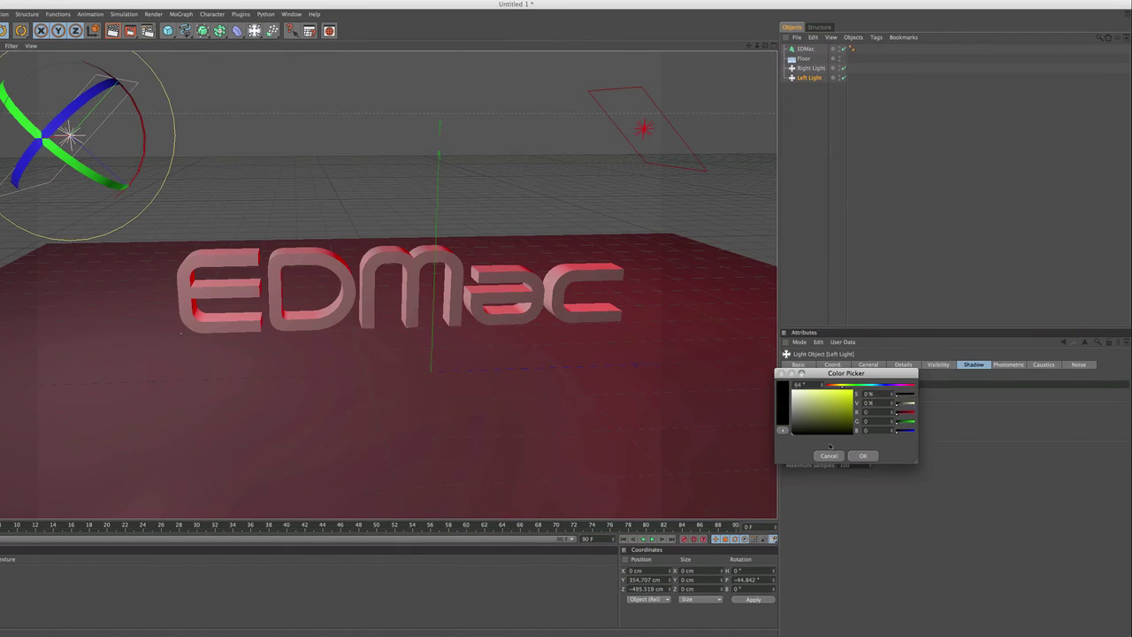
pyautogui.click(794, 430)
pyautogui.click(863, 456)
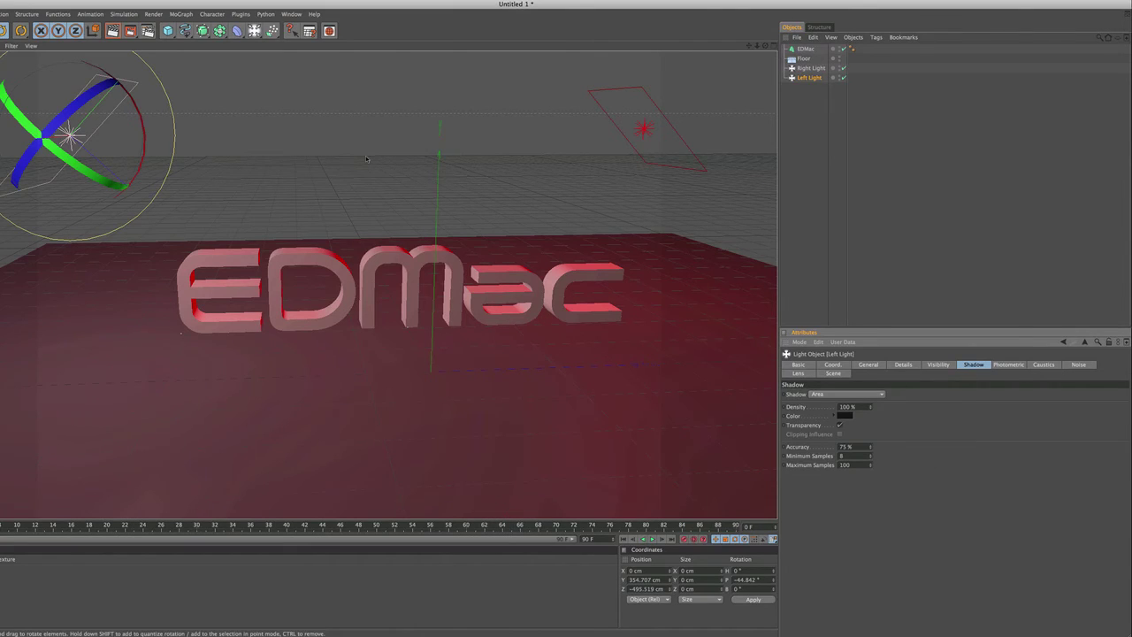
pyautogui.click(114, 32)
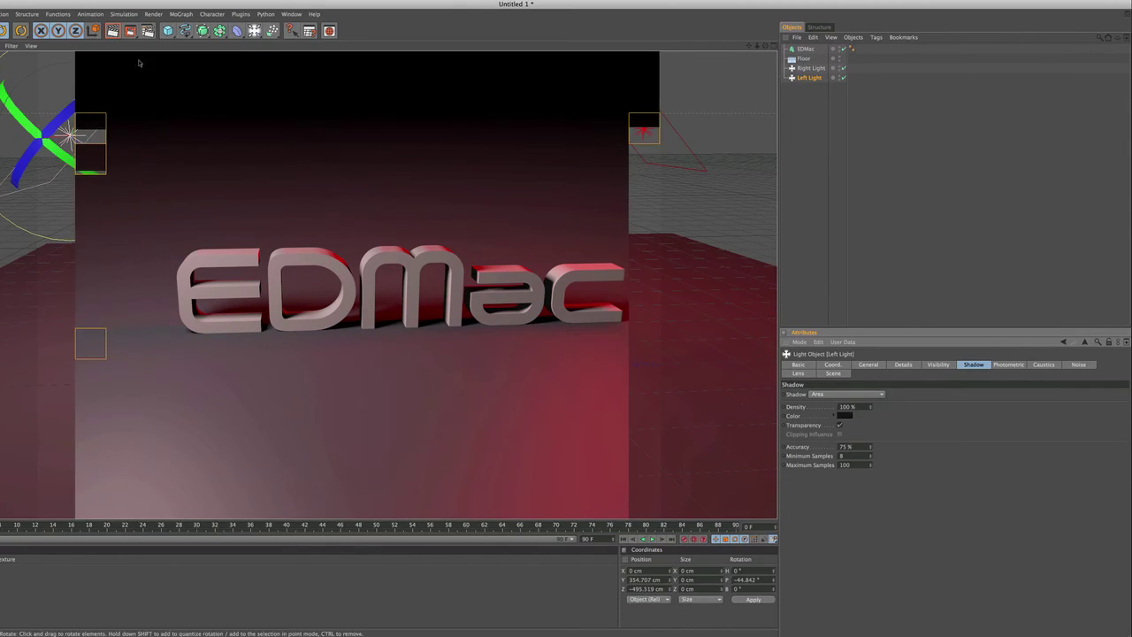
# Step: Clear the render and check the Left and Right Lights, ending with nothing selected
pyautogui.click(348, 177)
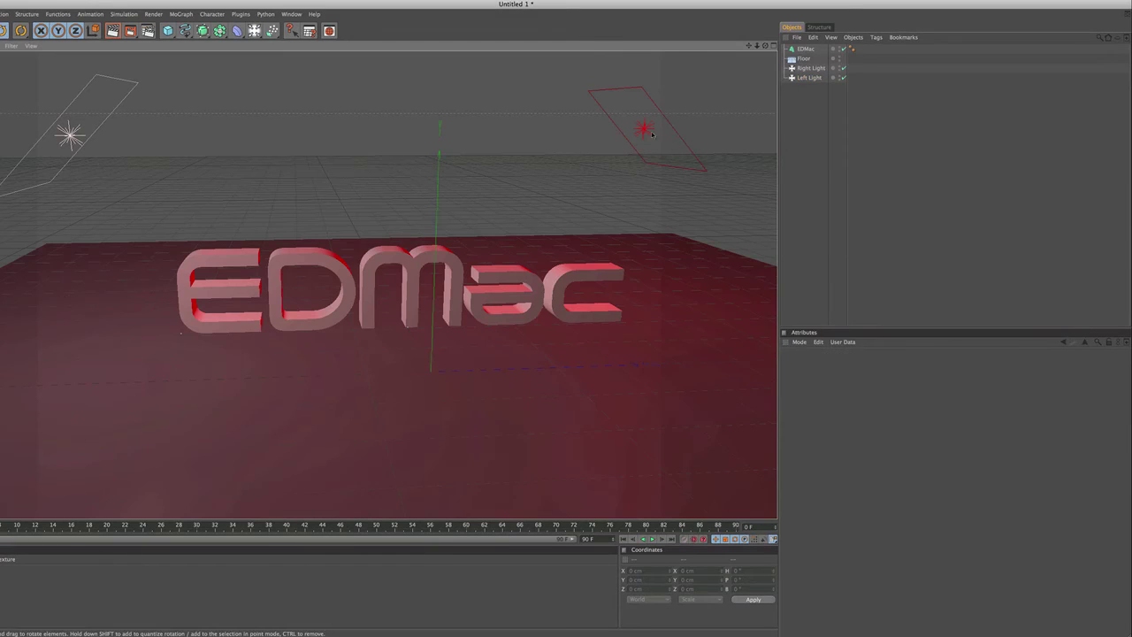
pyautogui.click(810, 78)
pyautogui.click(811, 68)
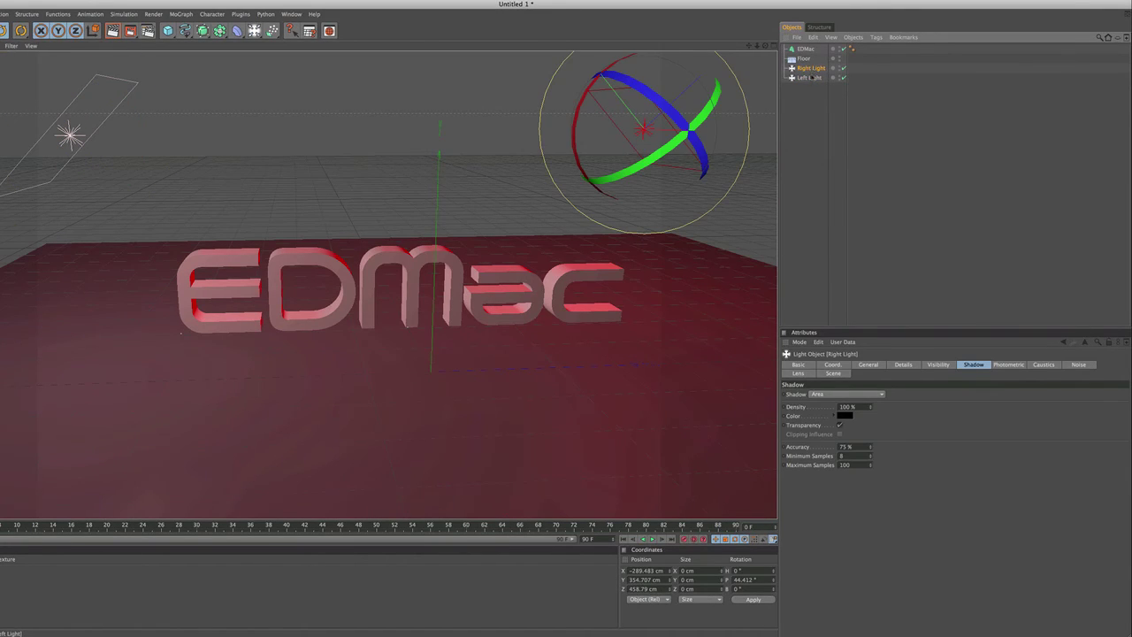
pyautogui.click(810, 78)
pyautogui.click(812, 84)
pyautogui.click(810, 78)
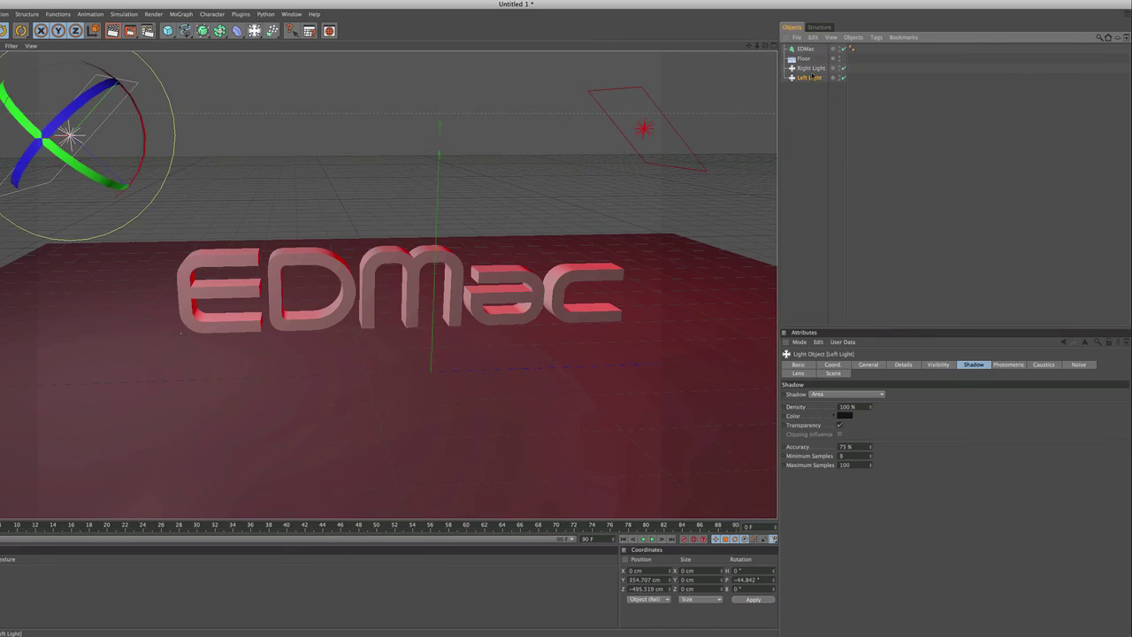
pyautogui.click(811, 68)
pyautogui.click(812, 84)
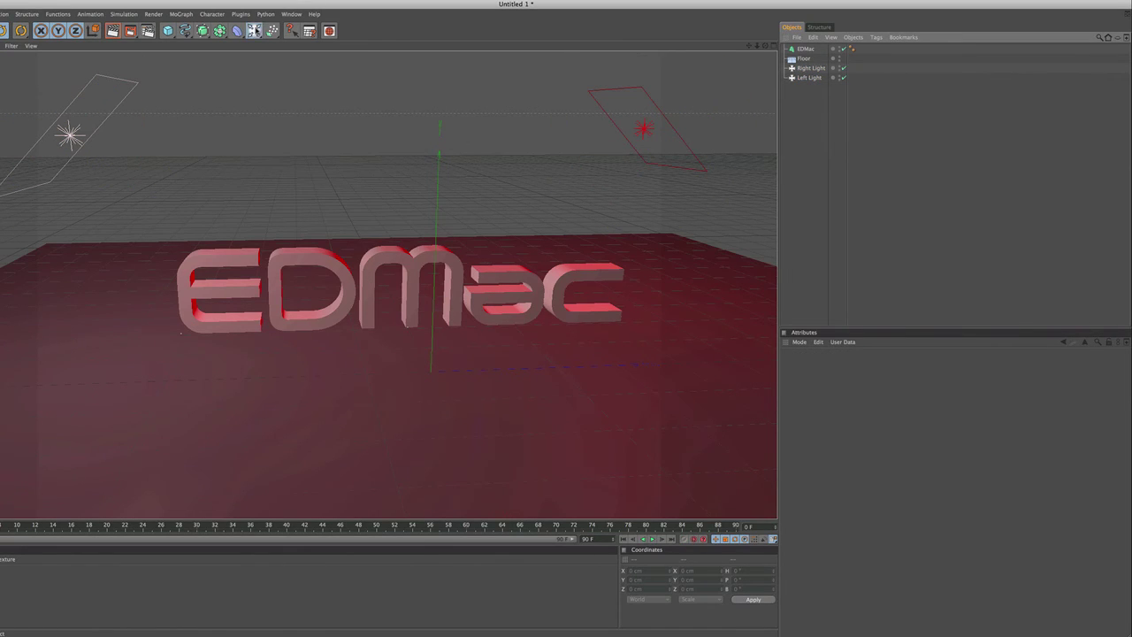
# Step: Add a new light, make it a Spot, and rotate it to about -37.8° heading
pyautogui.moveTo(254, 31); pyautogui.dragTo(413, 31)
pyautogui.moveTo(260, 32); pyautogui.dragTo(292, 76)
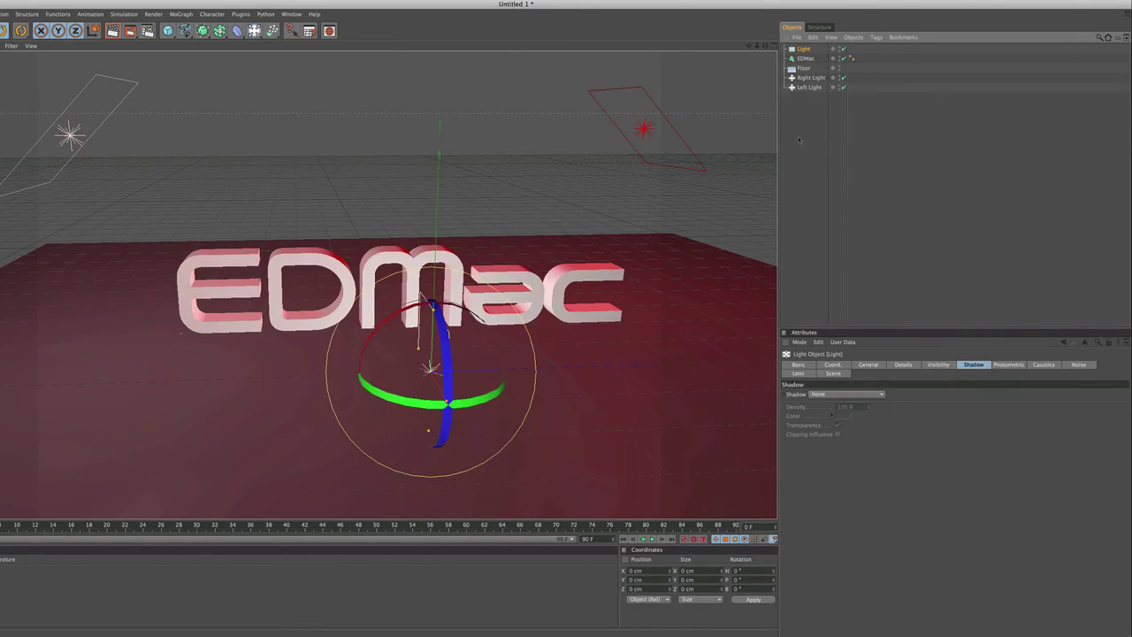
pyautogui.click(869, 364)
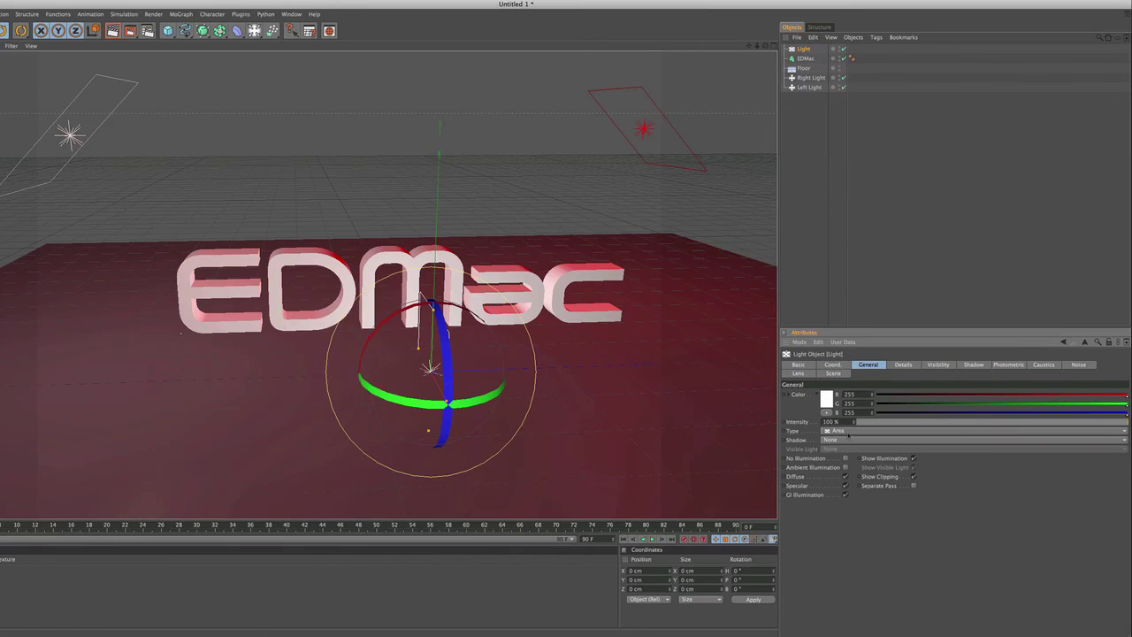
pyautogui.click(856, 432)
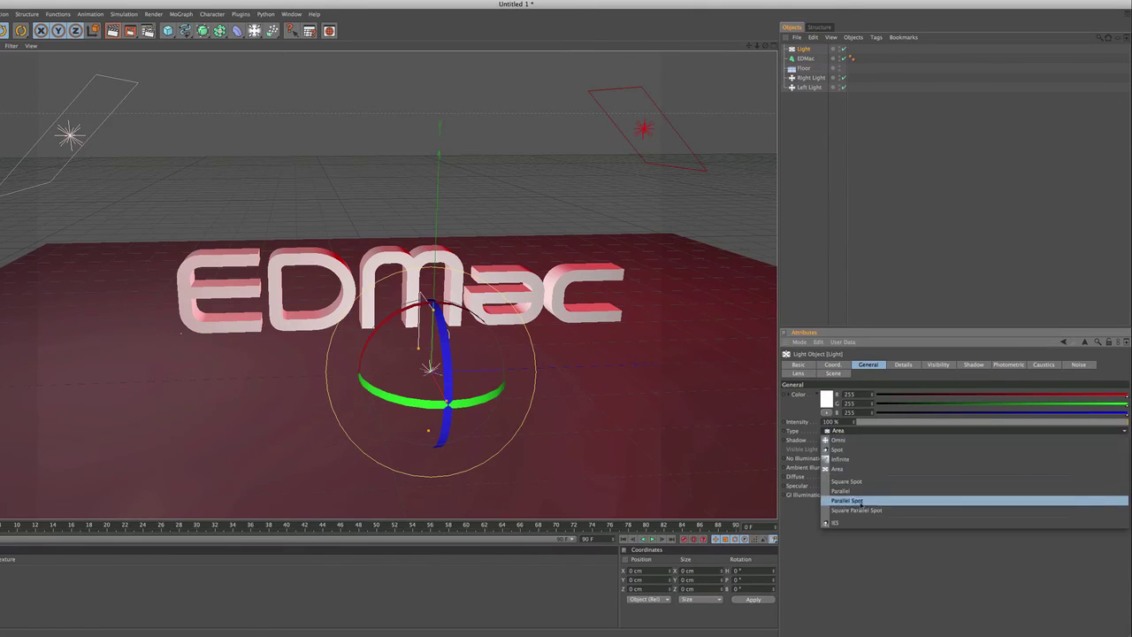
pyautogui.click(862, 449)
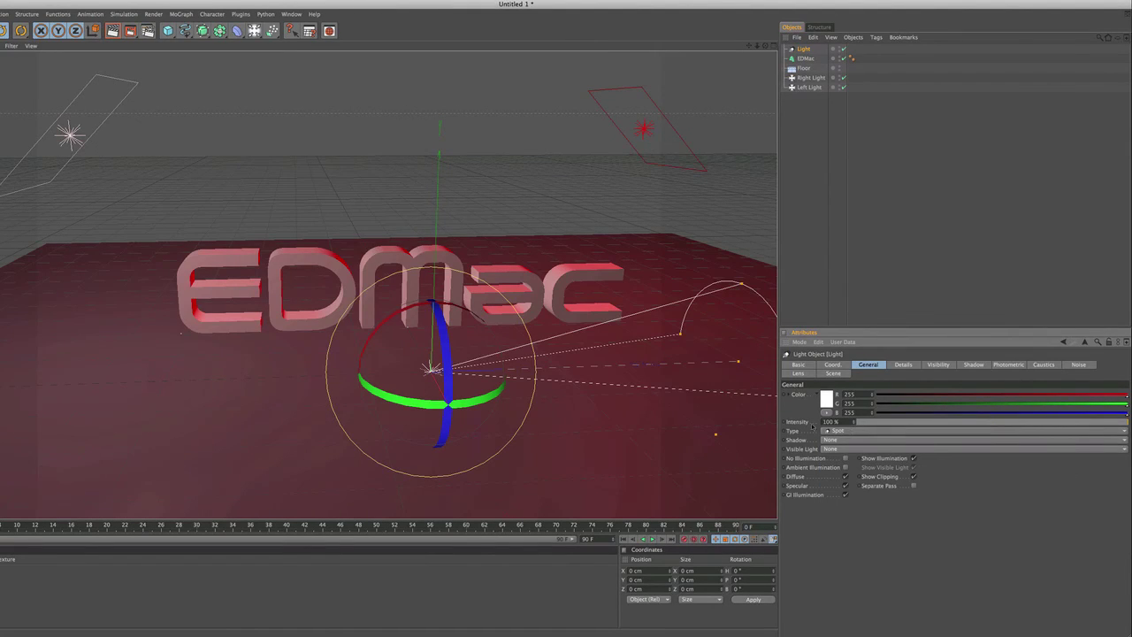
pyautogui.moveTo(470, 402); pyautogui.dragTo(531, 402)
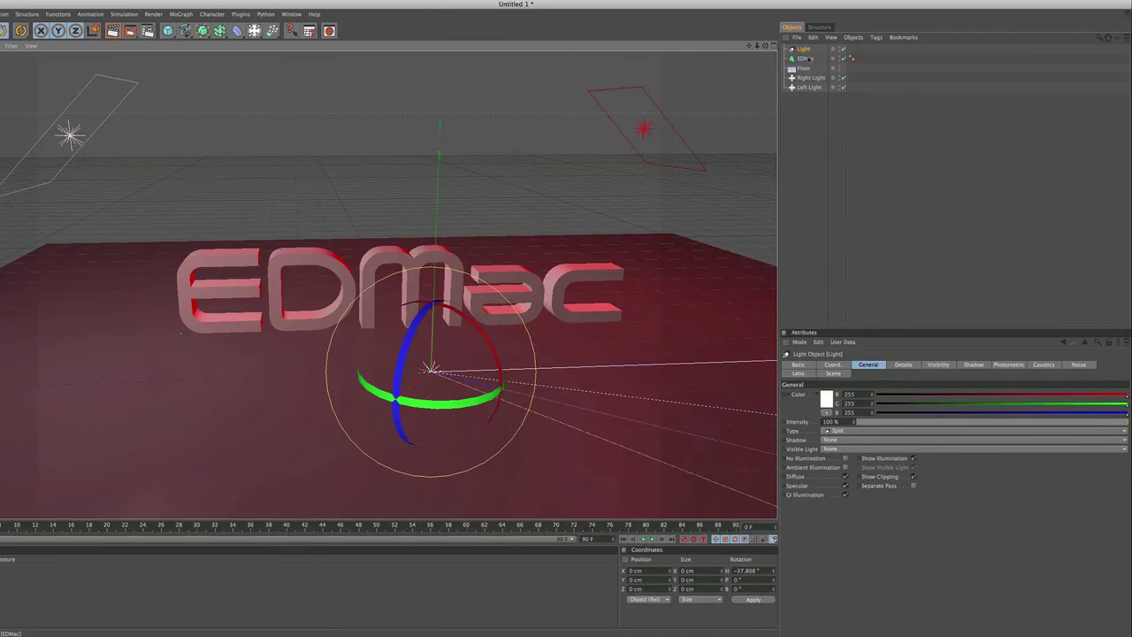
# Step: Delete the extra spot light and compare the remaining Left and Right Lights
pyautogui.press('Delete')
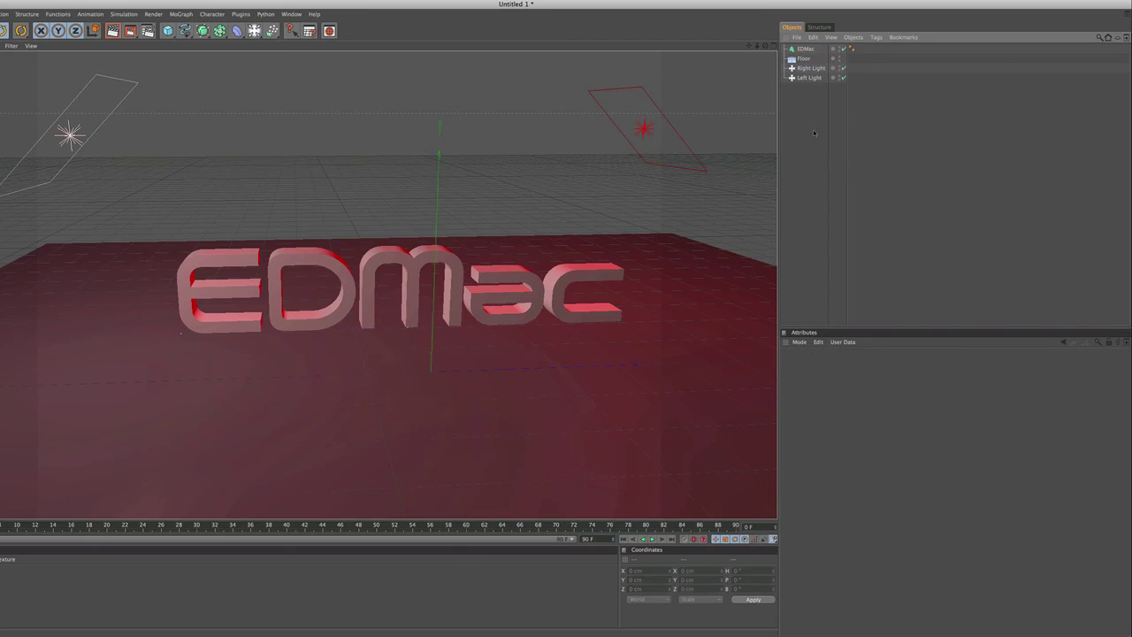
pyautogui.click(826, 79)
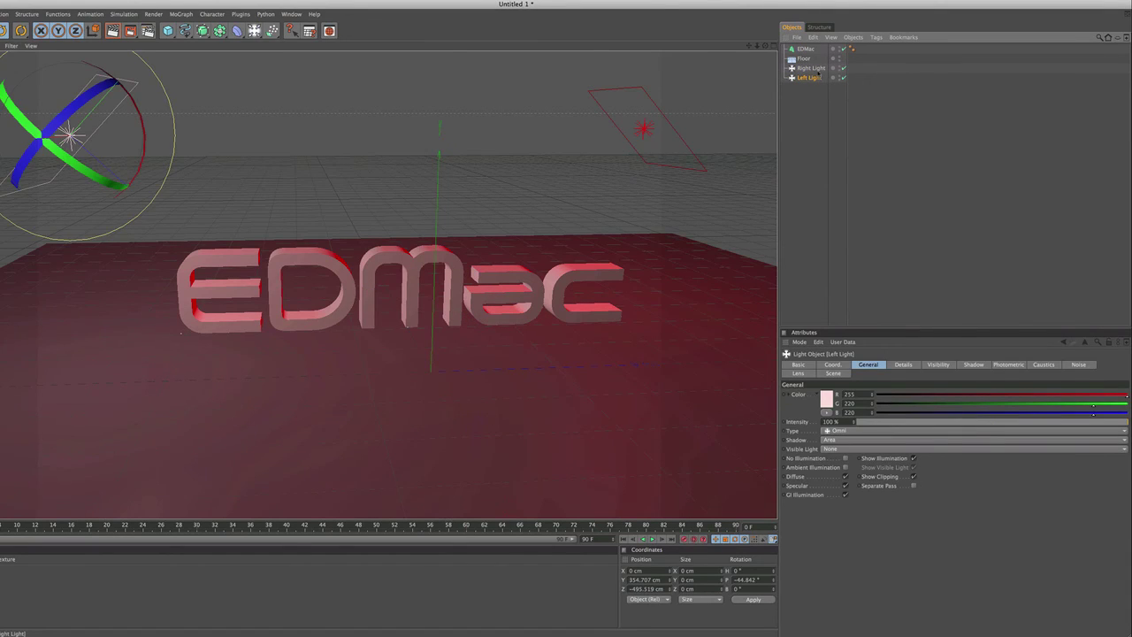
pyautogui.click(819, 69)
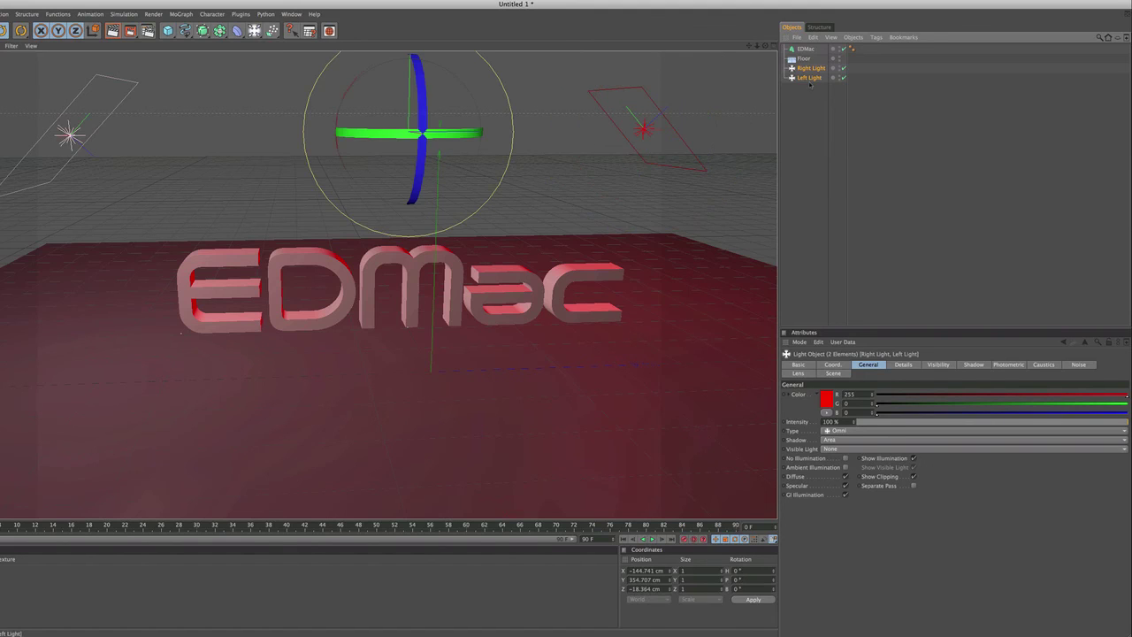
pyautogui.click(810, 85)
pyautogui.click(807, 79)
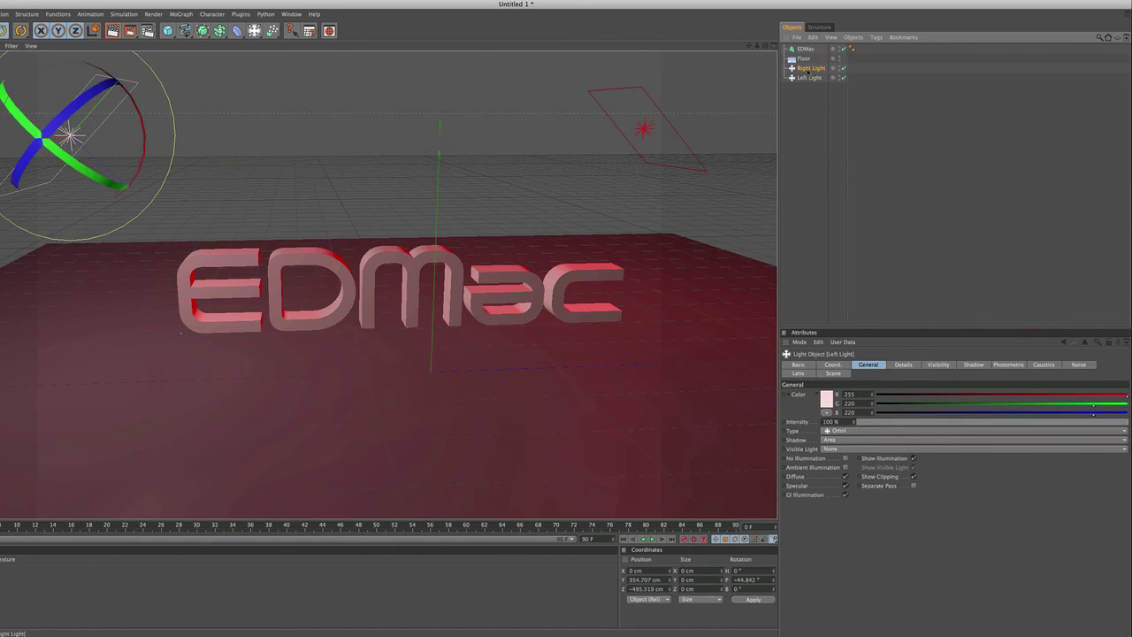
pyautogui.click(808, 69)
pyautogui.click(812, 116)
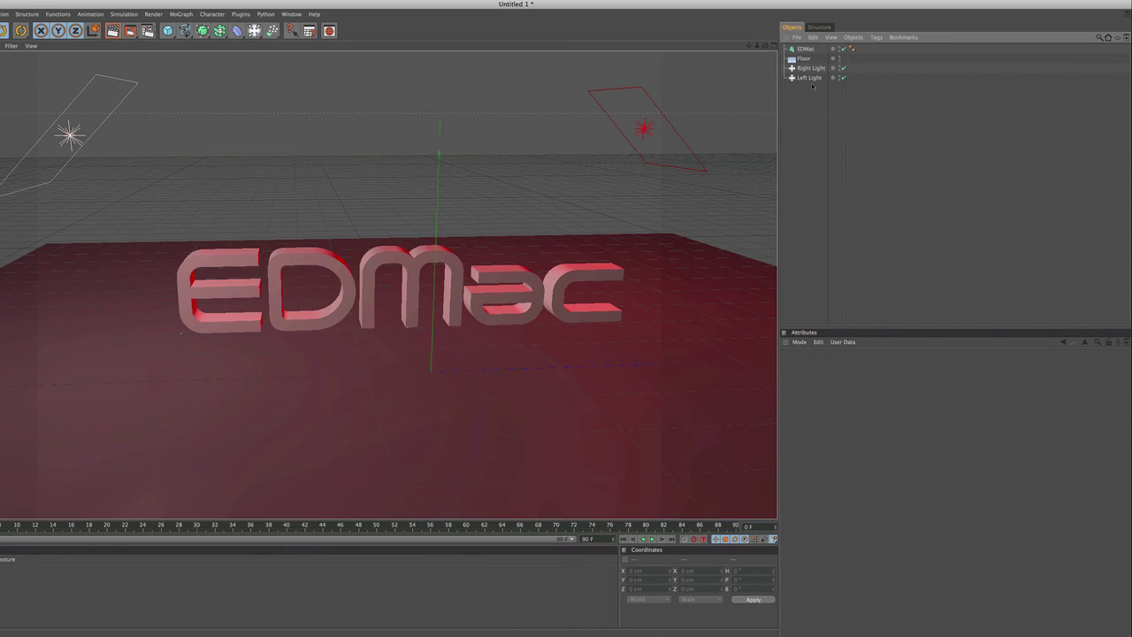
pyautogui.click(810, 78)
pyautogui.click(811, 70)
pyautogui.click(822, 112)
# Step: Review the red Right Light and pale pink Left Light, then select the Floor and orbit
pyautogui.click(809, 69)
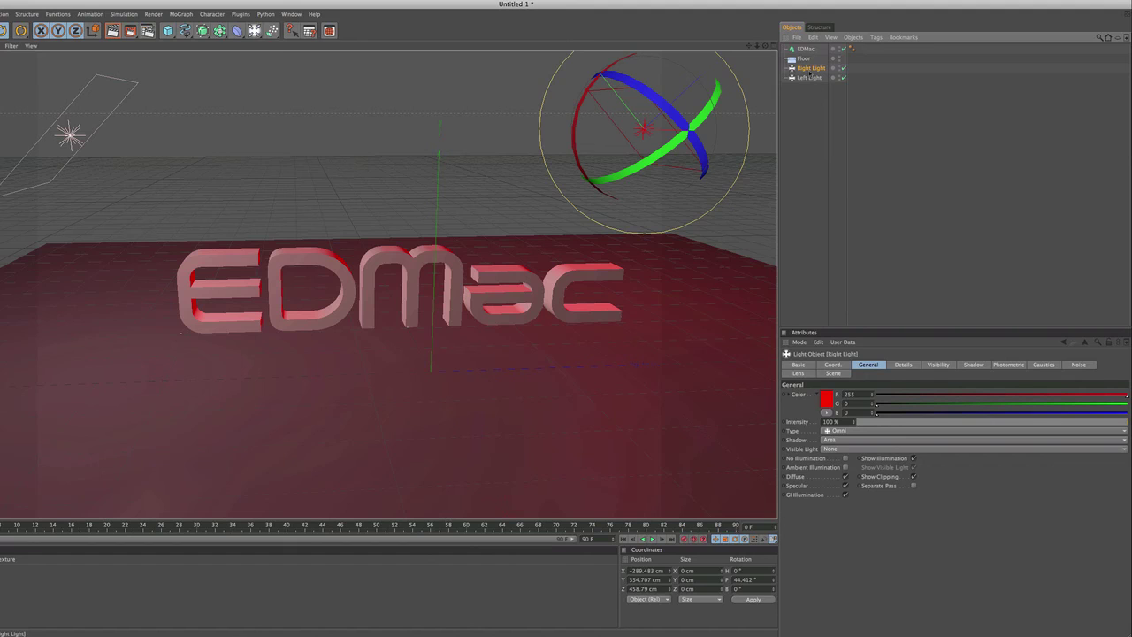
pyautogui.click(808, 78)
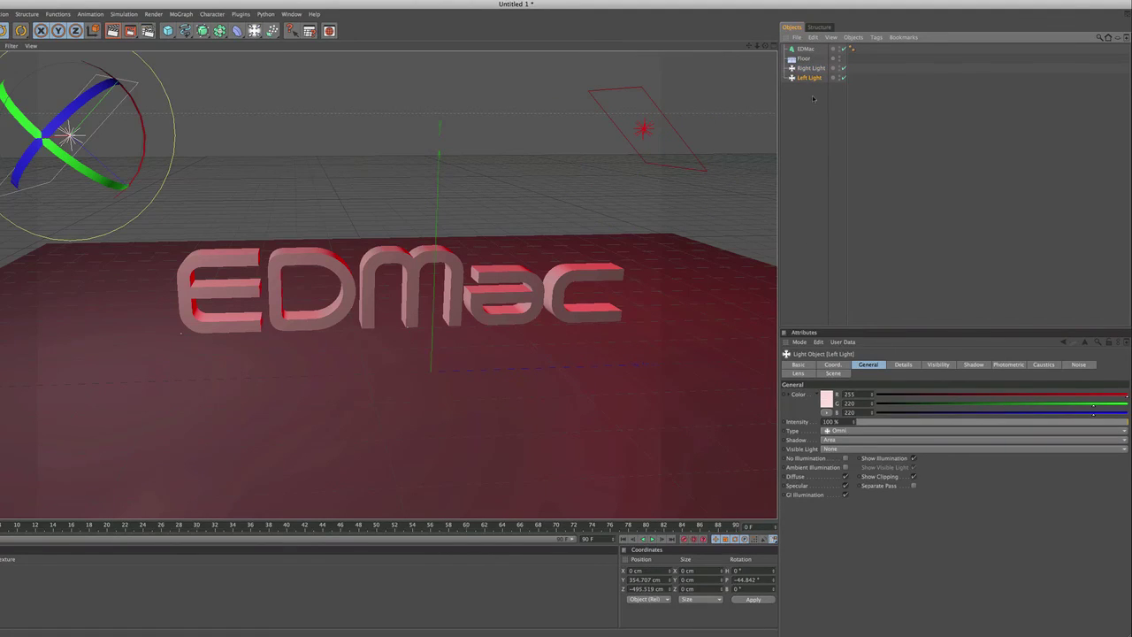
pyautogui.click(808, 68)
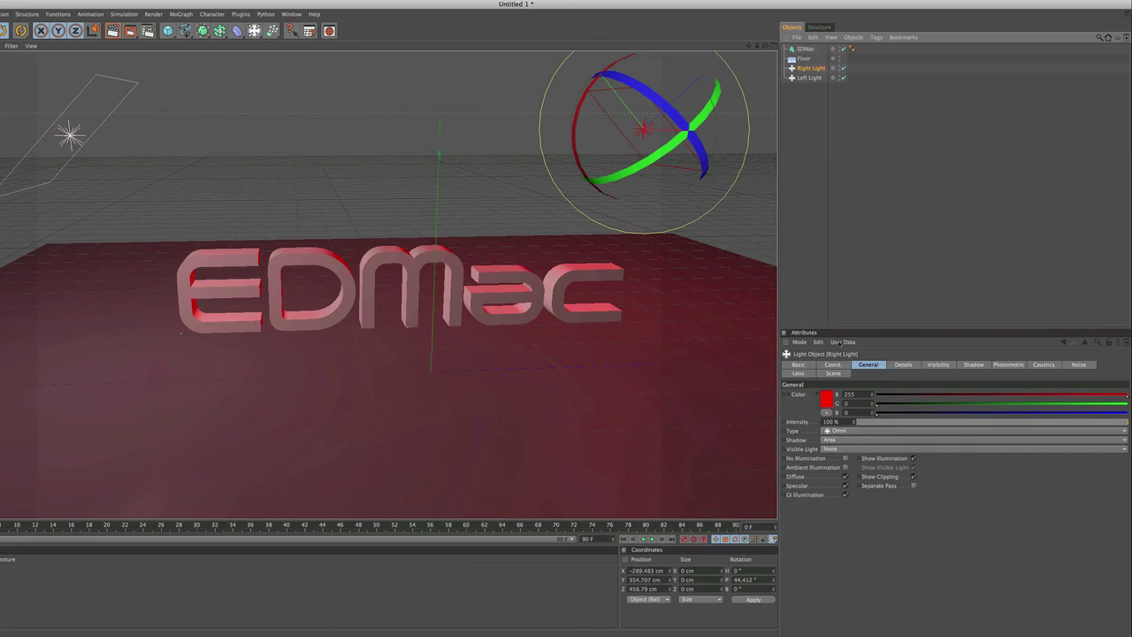
pyautogui.click(726, 279)
pyautogui.keyDown('alt'); pyautogui.moveTo(619, 354); pyautogui.dragTo(531, 372); pyautogui.keyUp('alt')
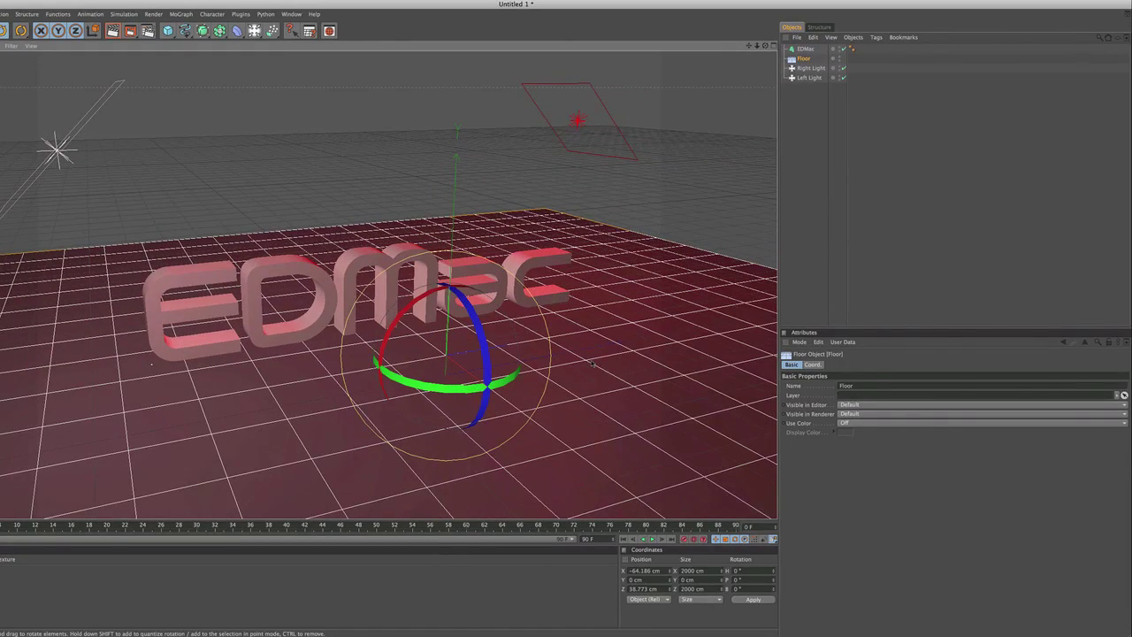